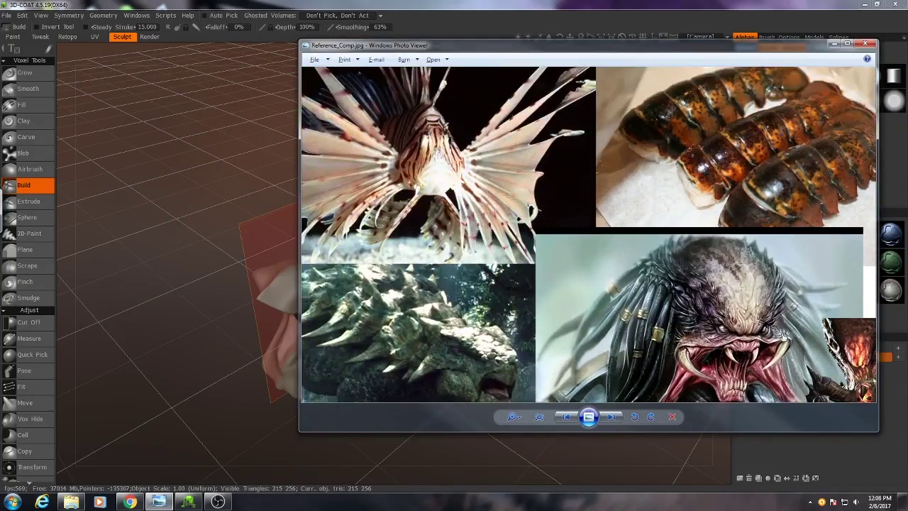
Examine the creature model from above and the predator and armoured-head images in the Reference_Comp.jpg reference sheet.
{"action": "left_click", "coordinate": [833, 44]}
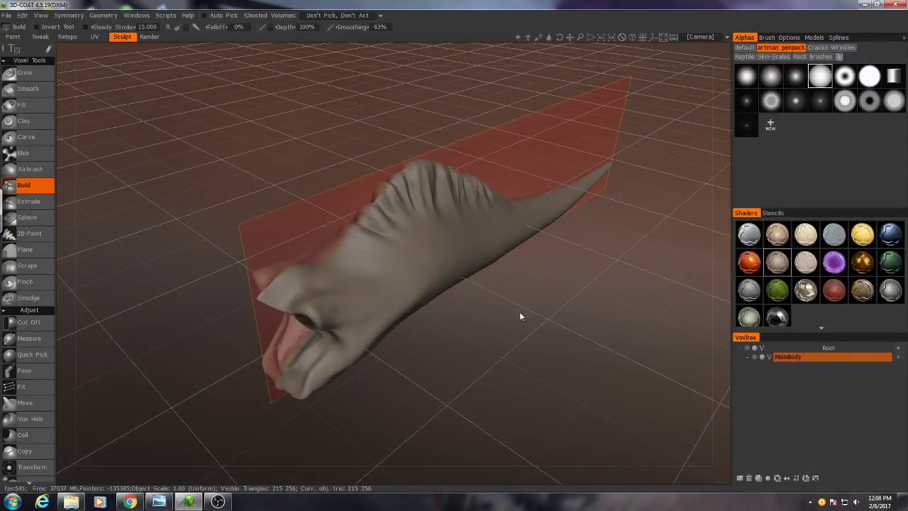
{"action": "mouse_move", "coordinate": [519, 316]}
{"action": "left_mouse_down"}
{"action": "mouse_move", "coordinate": [506, 310]}
{"action": "mouse_move", "coordinate": [539, 350]}
{"action": "mouse_move", "coordinate": [482, 340]}
{"action": "left_mouse_up"}
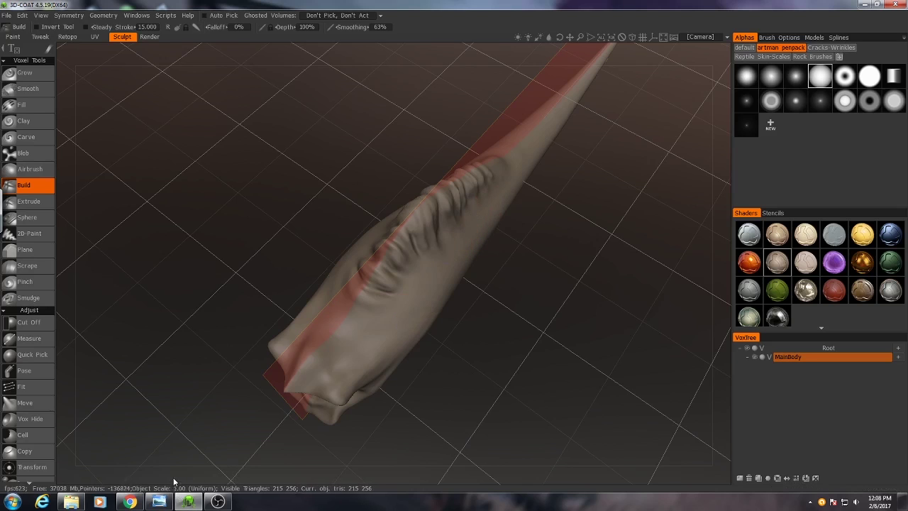
{"action": "mouse_move", "coordinate": [162, 504]}
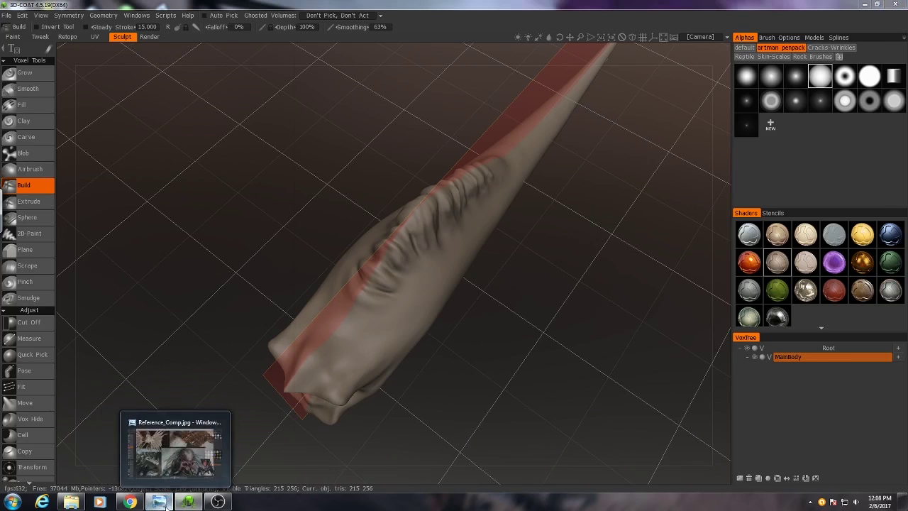
{"action": "left_click", "coordinate": [232, 473]}
{"action": "scroll", "coordinate": [673, 255], "scroll_direction": "up", "scroll_amount": 5}
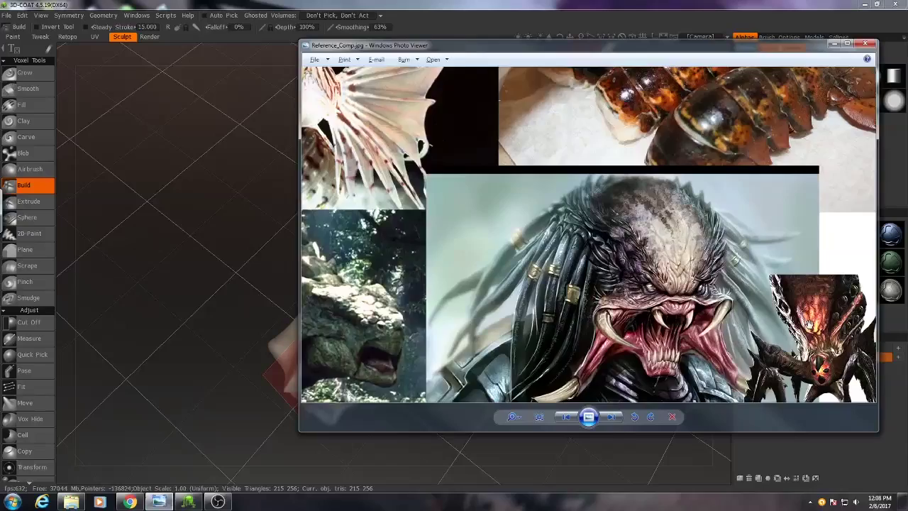
{"action": "scroll", "coordinate": [734, 233], "scroll_direction": "up", "scroll_amount": 1}
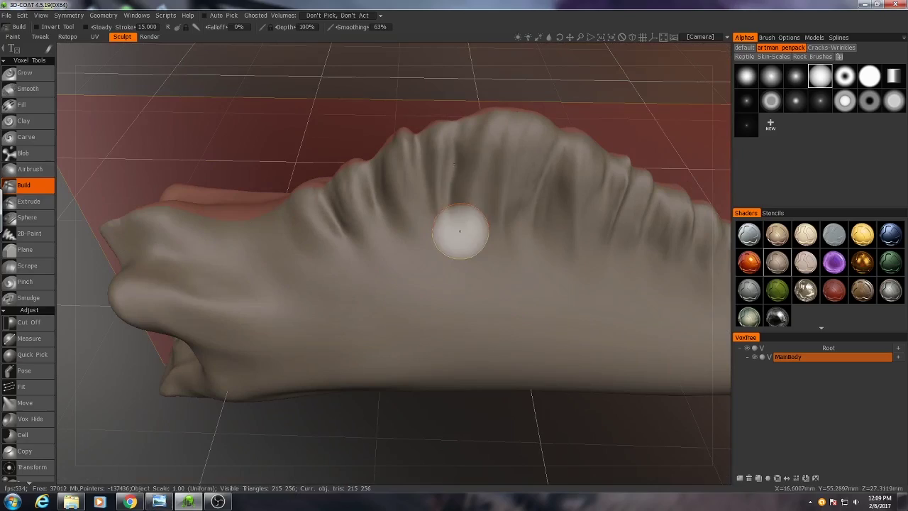
Try carving an oval hollow into the body's side below the front end of the crest with the Build brush.
{"action": "left_click_drag", "start_coordinate": [424, 307], "coordinate": [493, 335], "text": "alt"}
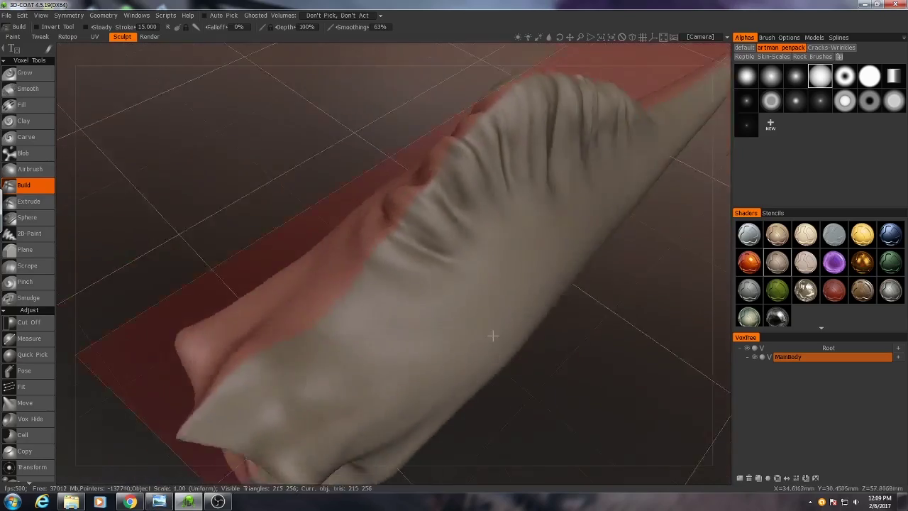
{"action": "mouse_move", "coordinate": [492, 335]}
{"action": "middle_mouse_down"}
{"action": "mouse_move", "coordinate": [508, 339]}
{"action": "mouse_move", "coordinate": [427, 312]}
{"action": "mouse_move", "coordinate": [504, 290]}
{"action": "mouse_move", "coordinate": [462, 239]}
{"action": "mouse_move", "coordinate": [412, 304]}
{"action": "mouse_move", "coordinate": [429, 300]}
{"action": "mouse_move", "coordinate": [422, 334]}
{"action": "mouse_move", "coordinate": [405, 284]}
{"action": "mouse_move", "coordinate": [425, 274]}
{"action": "middle_mouse_up"}
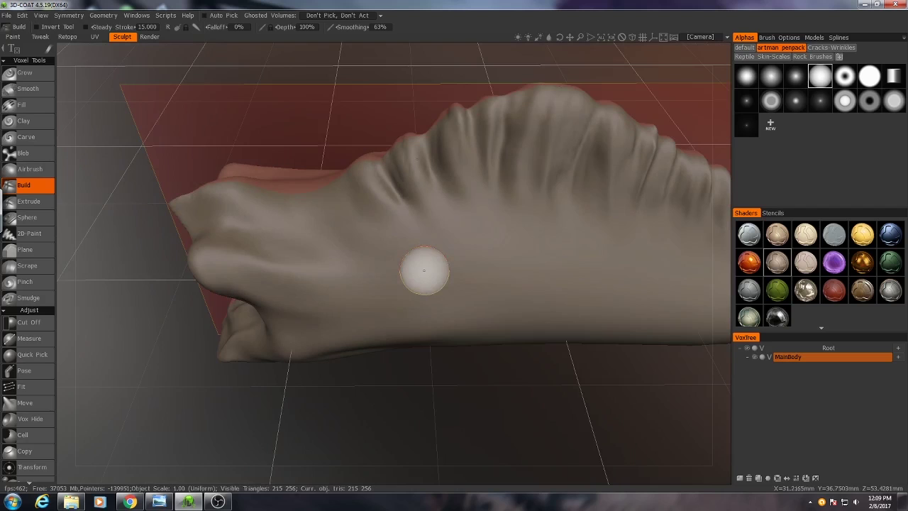
{"action": "right_click_drag", "start_coordinate": [405, 263], "coordinate": [393, 262]}
{"action": "mouse_move", "coordinate": [389, 257]}
{"action": "left_mouse_down", "text": "ctrl"}
{"action": "mouse_move", "coordinate": [433, 253]}
{"action": "mouse_move", "coordinate": [379, 265]}
{"action": "mouse_move", "coordinate": [443, 274]}
{"action": "mouse_move", "coordinate": [376, 255]}
{"action": "mouse_move", "coordinate": [480, 282]}
{"action": "mouse_move", "coordinate": [434, 258]}
{"action": "left_mouse_up", "text": "ctrl"}
{"action": "mouse_move", "coordinate": [434, 260]}
{"action": "middle_mouse_down"}
{"action": "mouse_move", "coordinate": [502, 321]}
{"action": "mouse_move", "coordinate": [594, 322]}
{"action": "mouse_move", "coordinate": [549, 357]}
{"action": "mouse_move", "coordinate": [488, 323]}
{"action": "mouse_move", "coordinate": [477, 303]}
{"action": "mouse_move", "coordinate": [502, 317]}
{"action": "mouse_move", "coordinate": [509, 354]}
{"action": "mouse_move", "coordinate": [411, 279]}
{"action": "middle_mouse_up"}
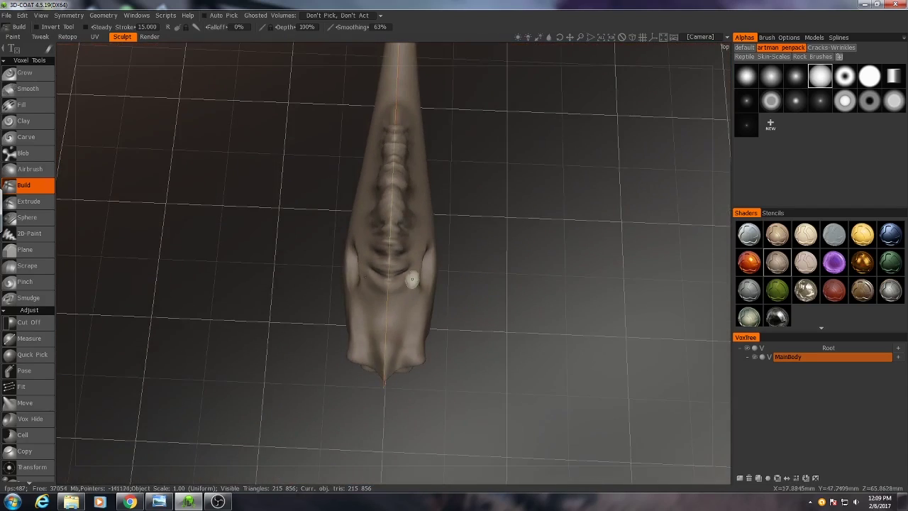
{"action": "mouse_move", "coordinate": [450, 305]}
{"action": "middle_mouse_down"}
{"action": "mouse_move", "coordinate": [418, 266]}
{"action": "mouse_move", "coordinate": [428, 290]}
{"action": "mouse_move", "coordinate": [442, 289]}
{"action": "mouse_move", "coordinate": [427, 311]}
{"action": "mouse_move", "coordinate": [398, 272]}
{"action": "middle_mouse_up"}
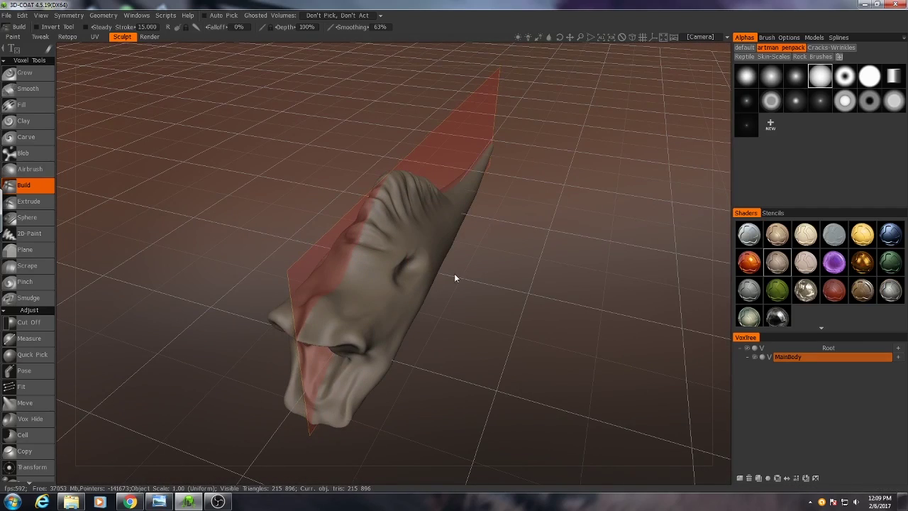
Undo the hollow strokes on the body's side.
{"action": "key", "text": "ctrl+z"}
{"action": "key", "text": "ctrl+z"}
{"action": "key", "text": "ctrl+z"}
{"action": "key", "text": "ctrl+z"}
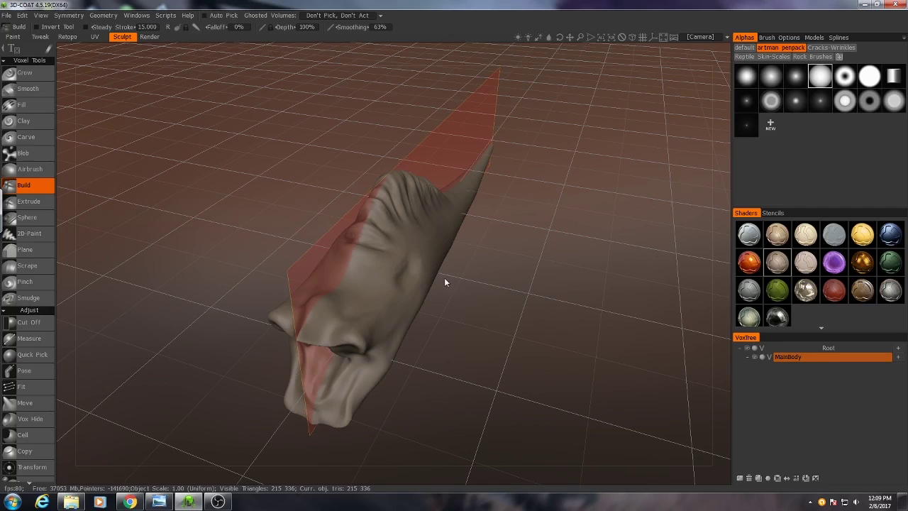
{"action": "key", "text": "ctrl+z"}
Try a long Muscle stroke along the body's side from behind the jaw to the base of the tail.
{"action": "mouse_move", "coordinate": [403, 315]}
{"action": "middle_mouse_down"}
{"action": "mouse_move", "coordinate": [439, 325]}
{"action": "mouse_move", "coordinate": [378, 314]}
{"action": "mouse_move", "coordinate": [382, 327]}
{"action": "mouse_move", "coordinate": [359, 331]}
{"action": "mouse_move", "coordinate": [364, 324]}
{"action": "middle_mouse_up"}
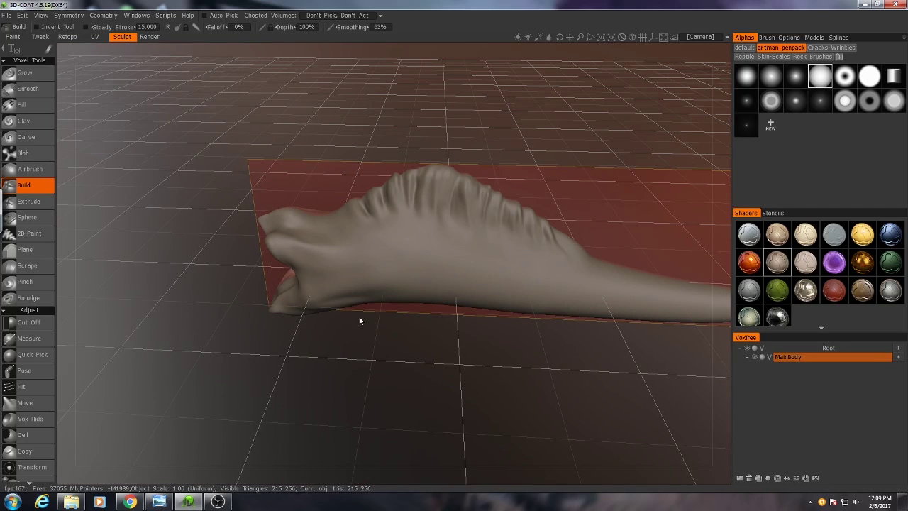
{"action": "mouse_move", "coordinate": [360, 319]}
{"action": "middle_mouse_down"}
{"action": "mouse_move", "coordinate": [332, 320]}
{"action": "mouse_move", "coordinate": [299, 301]}
{"action": "middle_mouse_up"}
{"action": "right_click_drag", "start_coordinate": [299, 301], "coordinate": [294, 326], "text": "alt"}
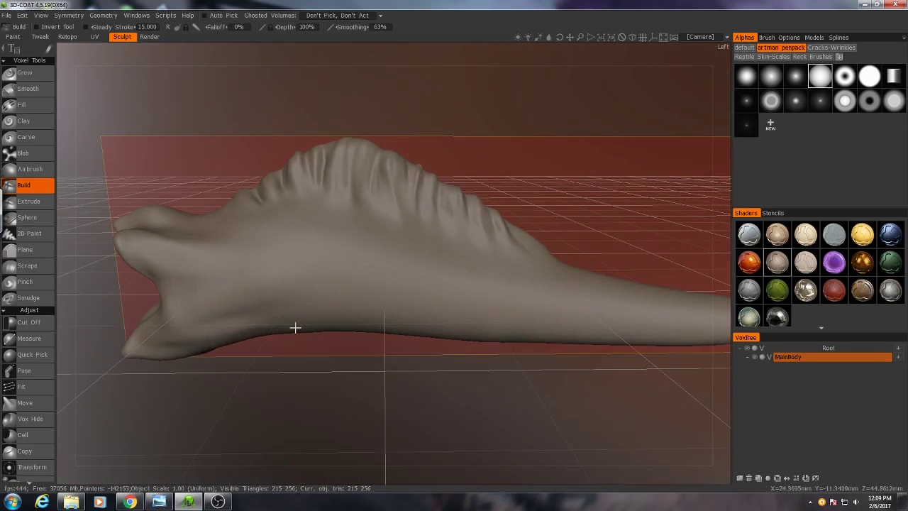
{"action": "scroll", "coordinate": [50, 374], "scroll_direction": "down", "scroll_amount": 10}
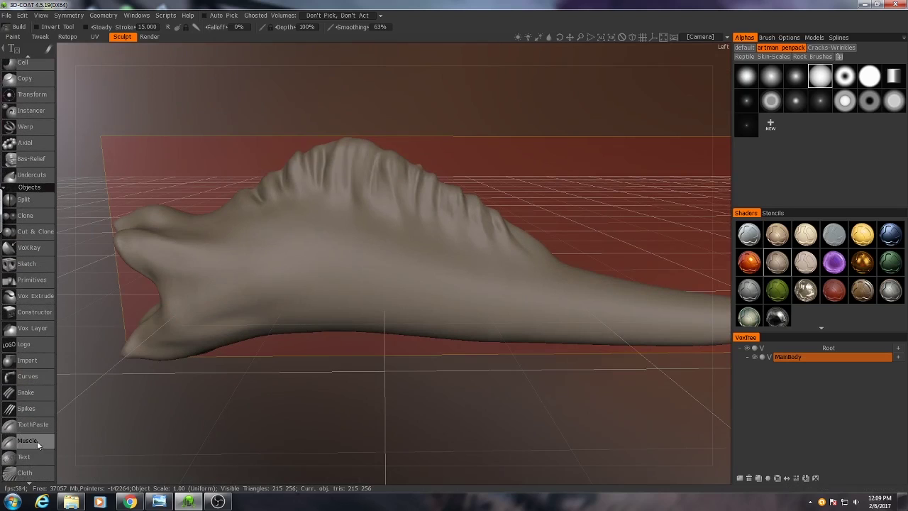
{"action": "left_click", "coordinate": [28, 440]}
{"action": "mouse_move", "coordinate": [297, 373]}
{"action": "left_mouse_down"}
{"action": "mouse_move", "coordinate": [126, 257]}
{"action": "mouse_move", "coordinate": [168, 237]}
{"action": "left_mouse_up"}
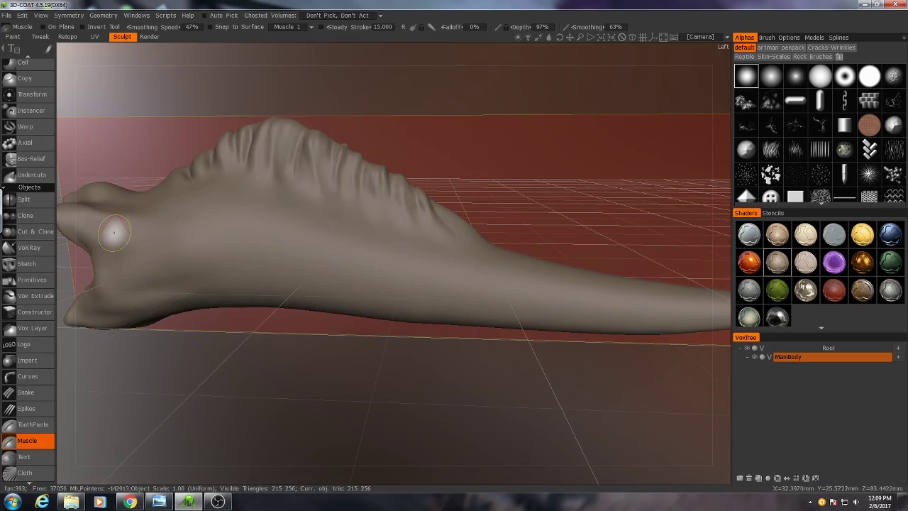
{"action": "mouse_move", "coordinate": [114, 233]}
{"action": "left_mouse_down"}
{"action": "mouse_move", "coordinate": [315, 248]}
{"action": "mouse_move", "coordinate": [418, 276]}
{"action": "mouse_move", "coordinate": [567, 292]}
{"action": "left_mouse_up"}
{"action": "left_click_drag", "start_coordinate": [333, 297], "coordinate": [374, 317], "text": "alt"}
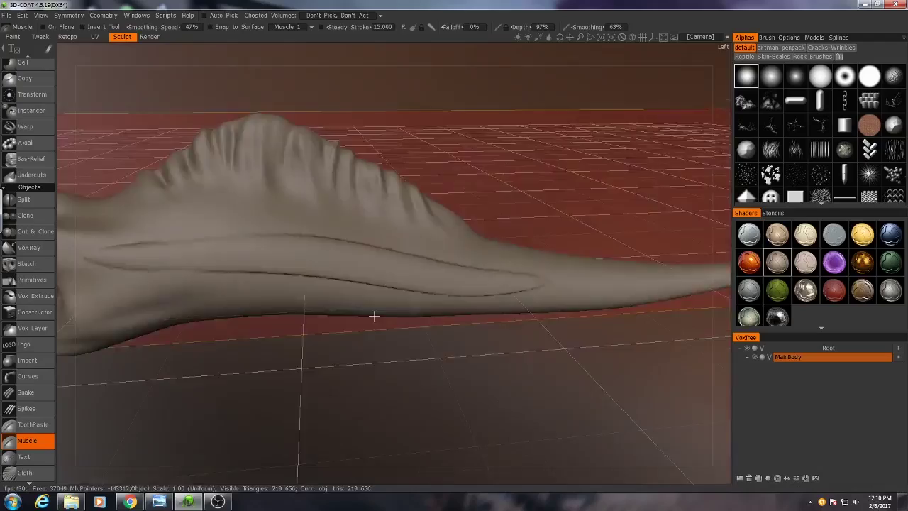
{"action": "mouse_move", "coordinate": [375, 315]}
{"action": "middle_mouse_down"}
{"action": "mouse_move", "coordinate": [506, 347]}
{"action": "mouse_move", "coordinate": [512, 298]}
{"action": "mouse_move", "coordinate": [388, 341]}
{"action": "mouse_move", "coordinate": [360, 319]}
{"action": "middle_mouse_up"}
{"action": "right_click_drag", "start_coordinate": [360, 319], "coordinate": [369, 348]}
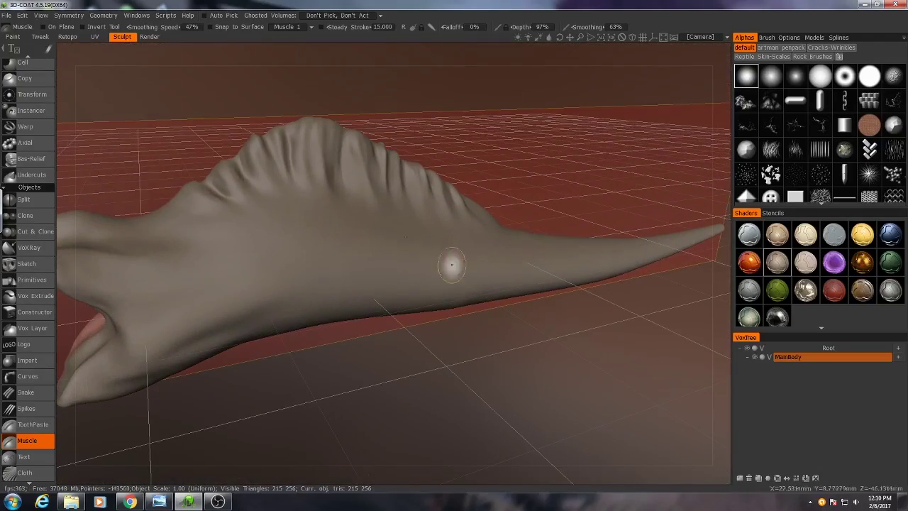
Set the Muscle depth to 151% and draw a long muscle ridge along the body's side, from behind the jaw to the tail base.
{"action": "mouse_move", "coordinate": [308, 283]}
{"action": "middle_mouse_down"}
{"action": "mouse_move", "coordinate": [258, 300]}
{"action": "mouse_move", "coordinate": [181, 278]}
{"action": "middle_mouse_up"}
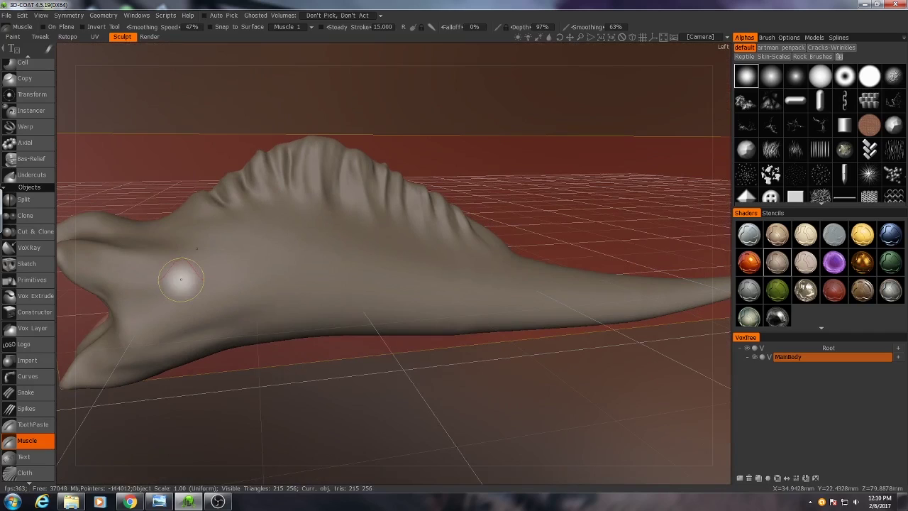
{"action": "right_click_drag", "start_coordinate": [181, 278], "coordinate": [181, 272]}
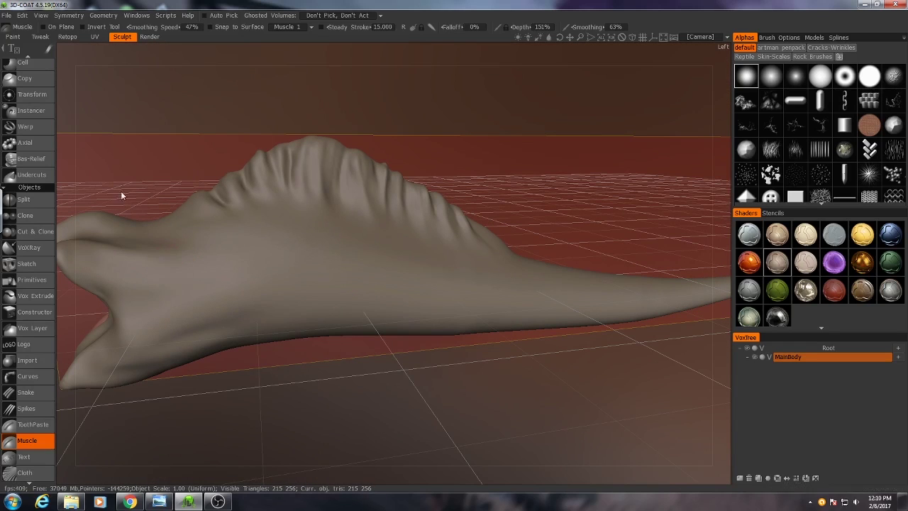
{"action": "middle_click_drag", "start_coordinate": [122, 196], "coordinate": [142, 301]}
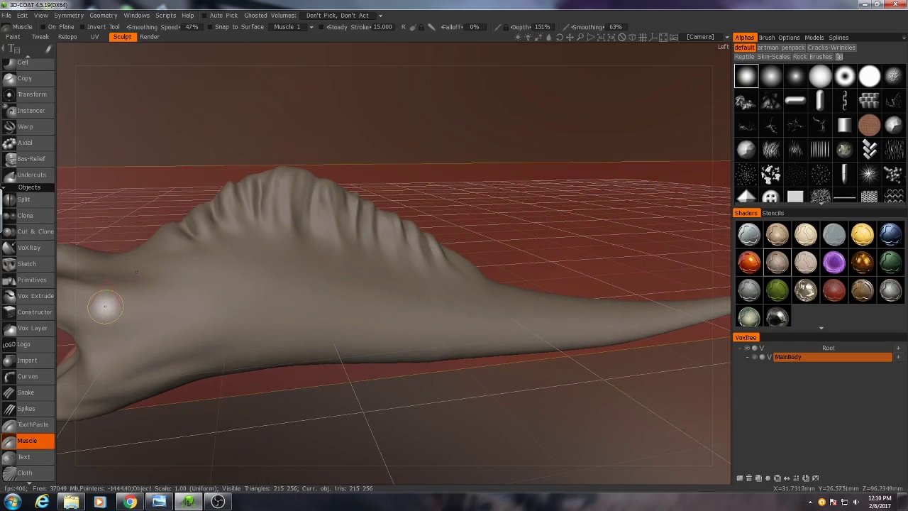
{"action": "mouse_move", "coordinate": [125, 314]}
{"action": "left_mouse_down"}
{"action": "mouse_move", "coordinate": [298, 304]}
{"action": "mouse_move", "coordinate": [526, 323]}
{"action": "left_mouse_up"}
{"action": "left_click_drag", "start_coordinate": [408, 348], "coordinate": [515, 436], "text": "alt"}
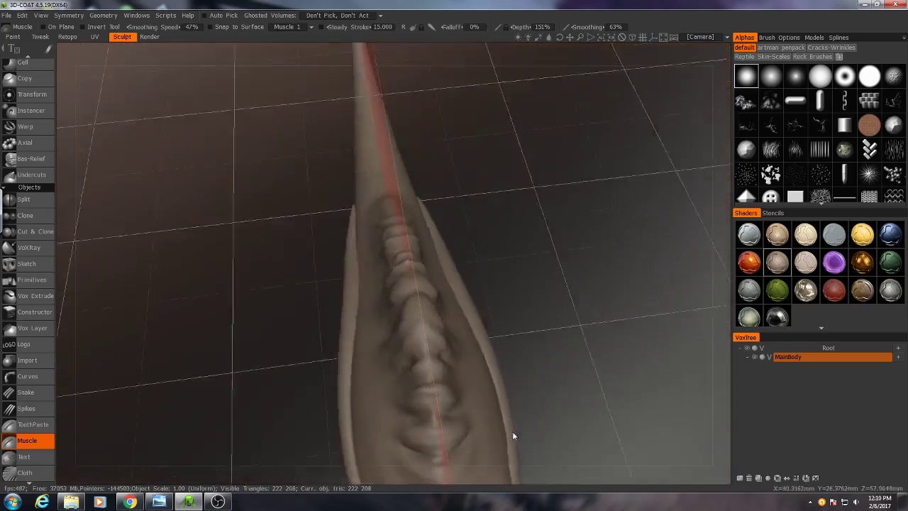
Add a second, shorter muscle stroke over the existing ridge, from behind the head to the middle of the flank.
{"action": "mouse_move", "coordinate": [515, 436]}
{"action": "middle_mouse_down", "text": "alt"}
{"action": "mouse_move", "coordinate": [462, 315]}
{"action": "mouse_move", "coordinate": [324, 290]}
{"action": "mouse_move", "coordinate": [249, 261]}
{"action": "middle_mouse_up", "text": "alt"}
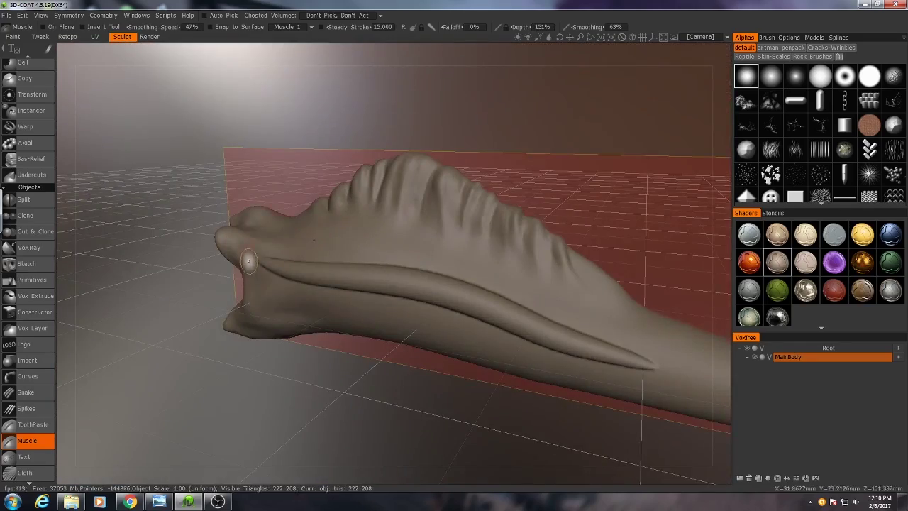
{"action": "mouse_move", "coordinate": [255, 248]}
{"action": "left_mouse_down"}
{"action": "mouse_move", "coordinate": [649, 365]}
{"action": "mouse_move", "coordinate": [439, 291]}
{"action": "left_mouse_up"}
{"action": "mouse_move", "coordinate": [323, 270]}
{"action": "left_mouse_down", "text": "alt"}
{"action": "mouse_move", "coordinate": [291, 275]}
{"action": "mouse_move", "coordinate": [553, 255]}
{"action": "mouse_move", "coordinate": [567, 334]}
{"action": "left_mouse_up", "text": "alt"}
Soften the crevice beneath the overlapping muscle ridges with the Fill brush.
{"action": "scroll", "coordinate": [40, 149], "scroll_direction": "up", "scroll_amount": 6}
{"action": "left_click", "coordinate": [30, 104]}
{"action": "mouse_move", "coordinate": [395, 296]}
{"action": "left_mouse_down", "text": "alt"}
{"action": "mouse_move", "coordinate": [367, 307]}
{"action": "mouse_move", "coordinate": [393, 344]}
{"action": "left_mouse_up", "text": "alt"}
{"action": "mouse_move", "coordinate": [393, 344]}
{"action": "middle_mouse_down"}
{"action": "mouse_move", "coordinate": [460, 251]}
{"action": "mouse_move", "coordinate": [229, 214]}
{"action": "middle_mouse_up"}
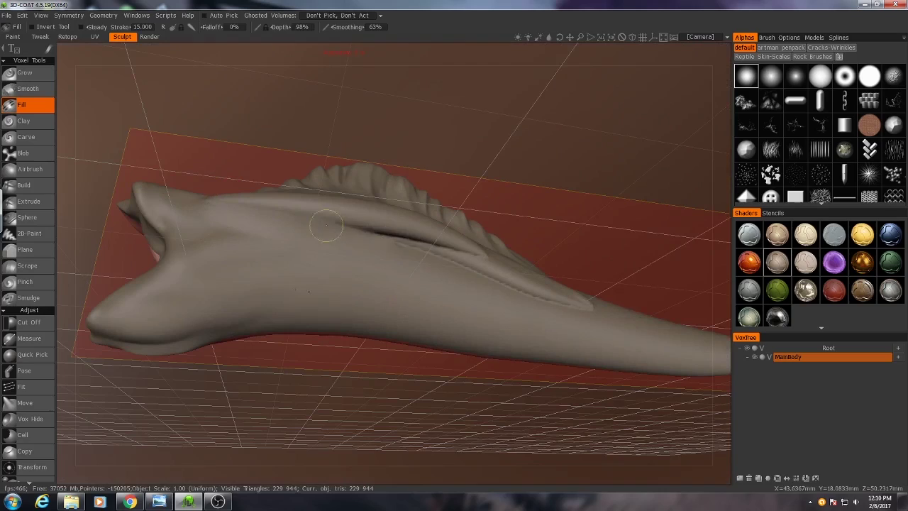
{"action": "left_click_drag", "start_coordinate": [325, 225], "coordinate": [465, 265]}
{"action": "mouse_move", "coordinate": [488, 275]}
{"action": "middle_mouse_down"}
{"action": "mouse_move", "coordinate": [450, 286]}
{"action": "mouse_move", "coordinate": [502, 292]}
{"action": "middle_mouse_up"}
{"action": "middle_click_drag", "start_coordinate": [328, 247], "coordinate": [445, 249]}
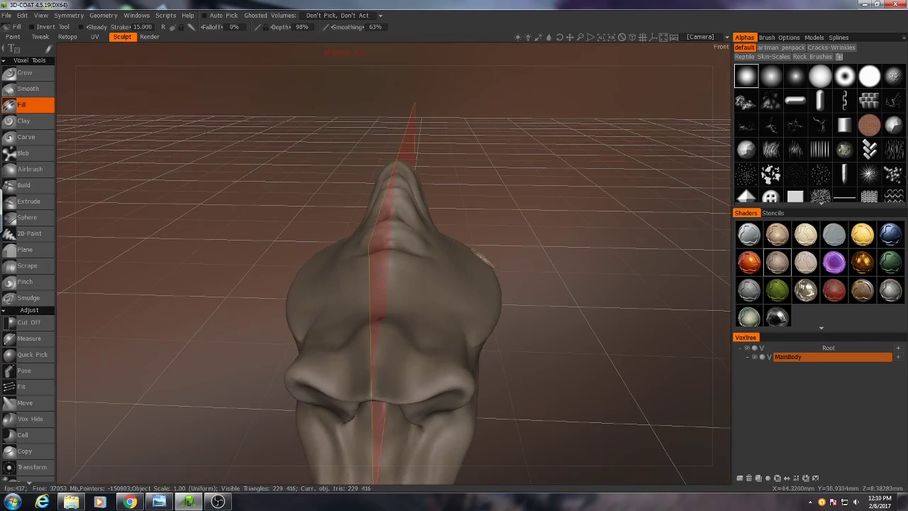
Blend the rear end of the muscle ridge into the tail base with the Fill brush.
{"action": "middle_click_drag", "start_coordinate": [516, 309], "coordinate": [350, 248]}
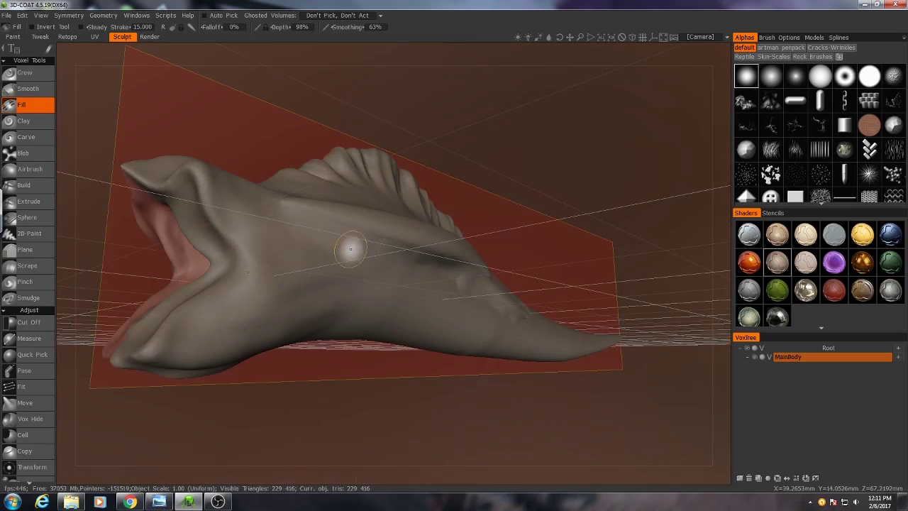
{"action": "mouse_move", "coordinate": [427, 250]}
{"action": "middle_mouse_down"}
{"action": "mouse_move", "coordinate": [373, 251]}
{"action": "mouse_move", "coordinate": [285, 223]}
{"action": "middle_mouse_up"}
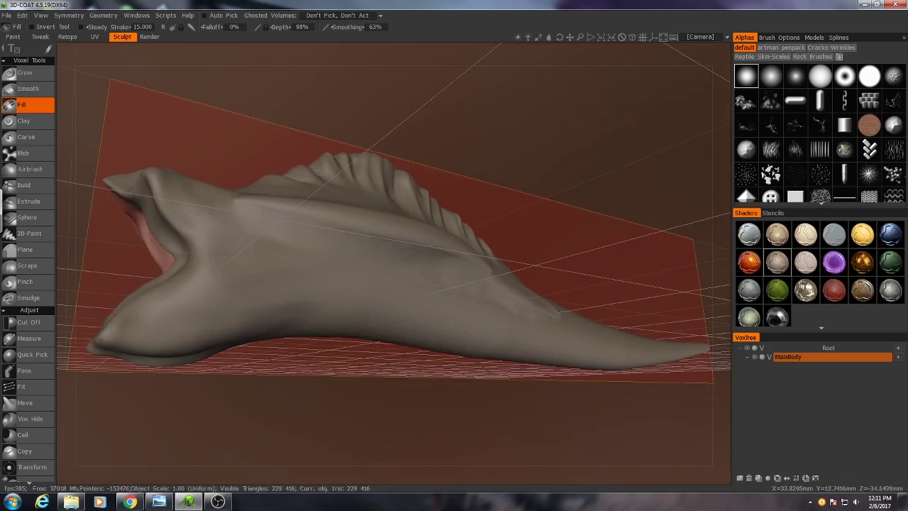
{"action": "middle_click_drag", "start_coordinate": [424, 301], "coordinate": [370, 283]}
{"action": "left_click_drag", "start_coordinate": [473, 323], "coordinate": [510, 326]}
{"action": "middle_click_drag", "start_coordinate": [510, 326], "coordinate": [456, 356]}
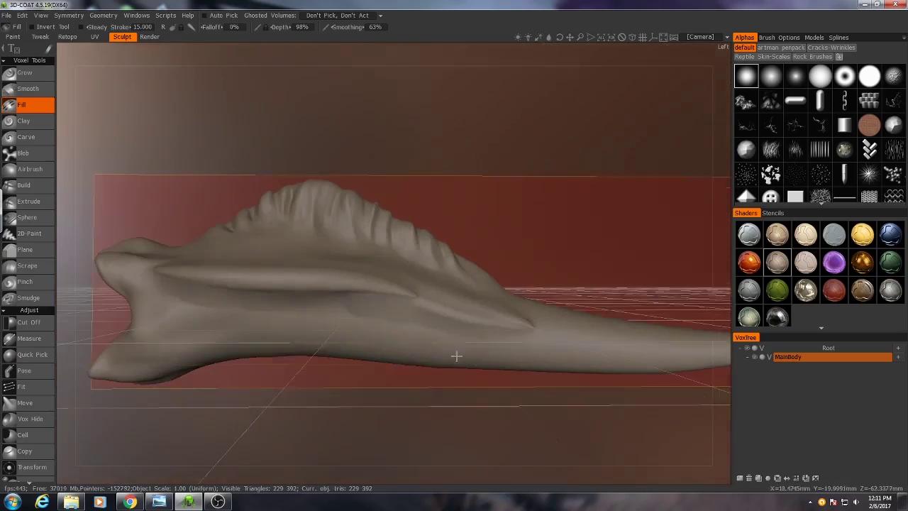
Sharpen the rear part of the muscle ridge toward the tail with the Pinch brush.
{"action": "right_click_drag", "start_coordinate": [412, 286], "coordinate": [424, 284]}
{"action": "left_click", "coordinate": [25, 282]}
{"action": "left_click_drag", "start_coordinate": [366, 290], "coordinate": [458, 296]}
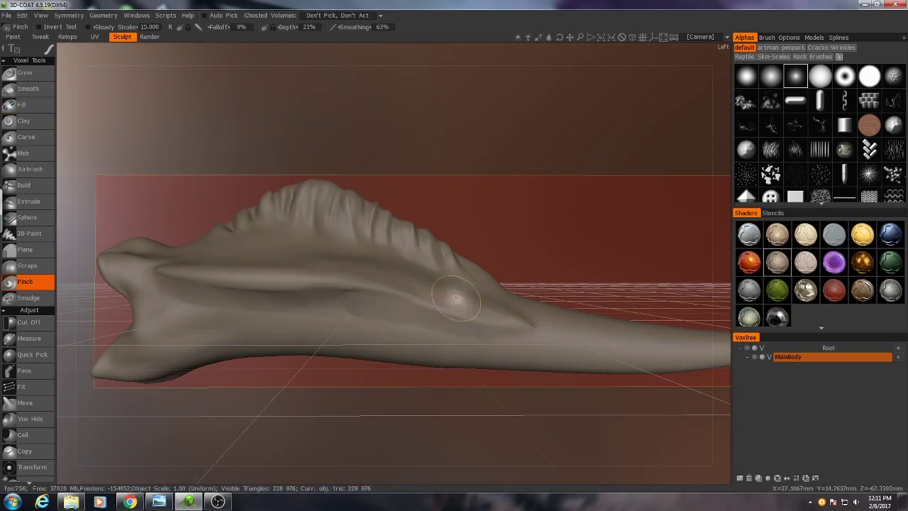
Reshape the body's outline around the flanks and tail base with the Move brush, working from above.
{"action": "middle_click_drag", "start_coordinate": [458, 296], "coordinate": [521, 336]}
{"action": "scroll", "coordinate": [552, 374], "scroll_direction": "down", "scroll_amount": 5}
{"action": "scroll", "coordinate": [521, 336], "scroll_direction": "up", "scroll_amount": 3}
{"action": "left_click", "coordinate": [26, 403]}
{"action": "scroll", "coordinate": [362, 277], "scroll_direction": "down", "scroll_amount": 1}
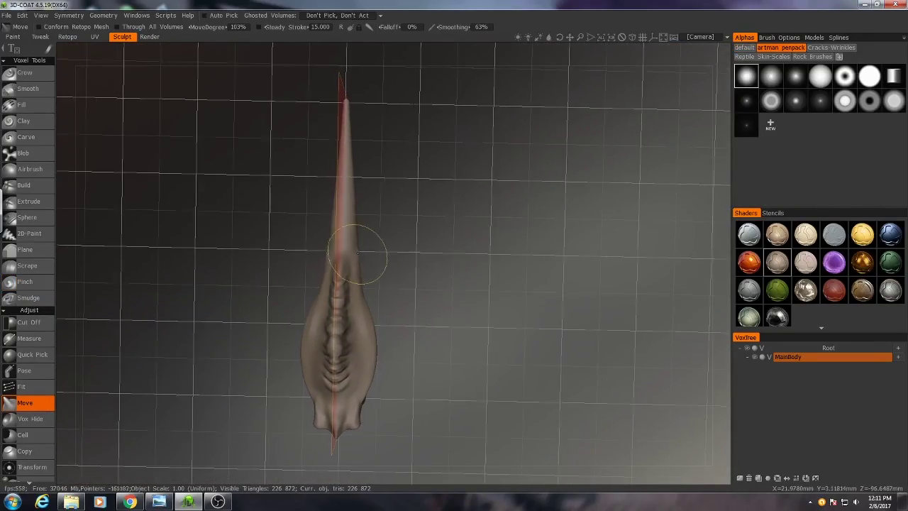
{"action": "mouse_move", "coordinate": [364, 255]}
{"action": "middle_mouse_down"}
{"action": "mouse_move", "coordinate": [151, 326]}
{"action": "mouse_move", "coordinate": [314, 352]}
{"action": "mouse_move", "coordinate": [478, 338]}
{"action": "mouse_move", "coordinate": [419, 334]}
{"action": "mouse_move", "coordinate": [444, 338]}
{"action": "middle_mouse_up"}
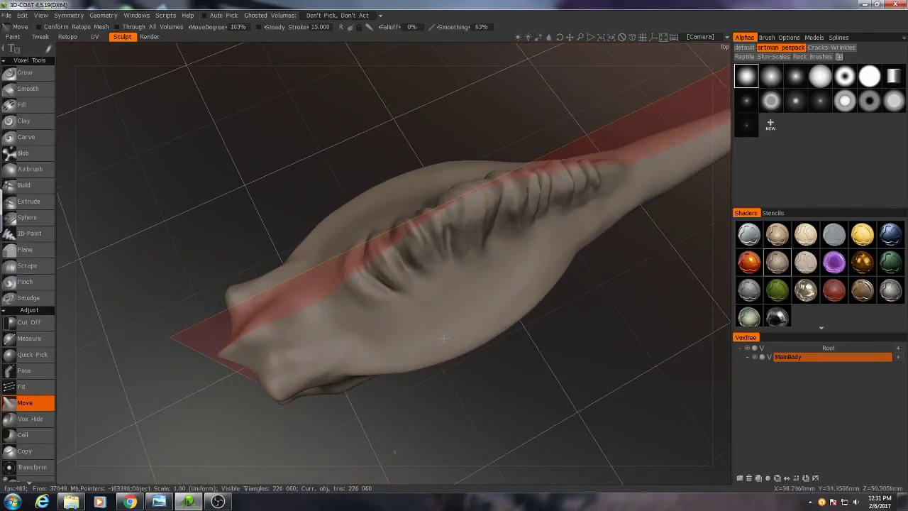
Try shaping a small hollow with a raised edge on the upper flank below the crest with the Build brush.
{"action": "left_click", "coordinate": [32, 187]}
{"action": "scroll", "coordinate": [351, 284], "scroll_direction": "up", "scroll_amount": 4}
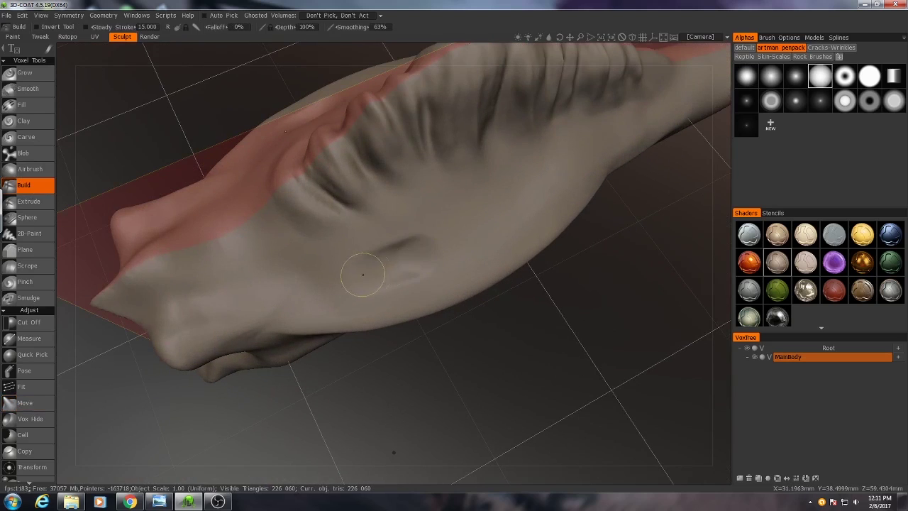
{"action": "mouse_move", "coordinate": [442, 248]}
{"action": "middle_mouse_down"}
{"action": "mouse_move", "coordinate": [474, 251]}
{"action": "mouse_move", "coordinate": [467, 290]}
{"action": "mouse_move", "coordinate": [441, 296]}
{"action": "middle_mouse_up"}
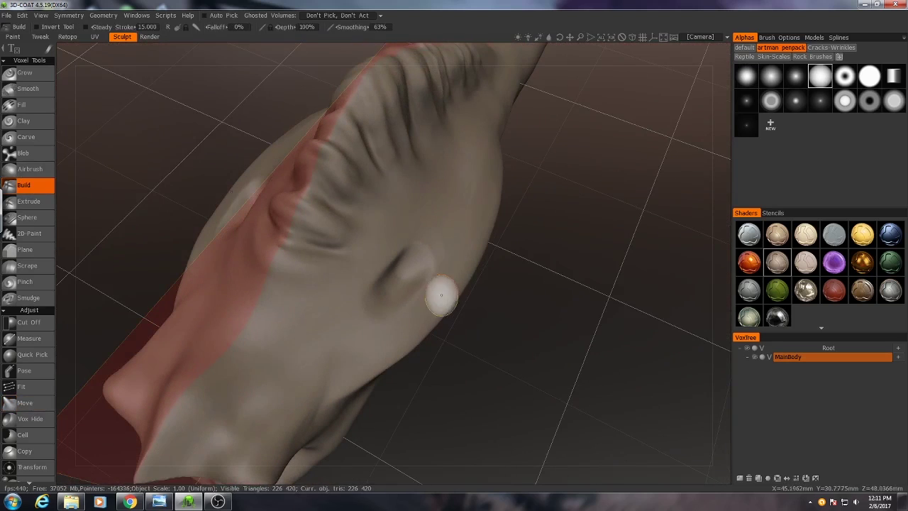
{"action": "key", "text": "ctrl+z"}
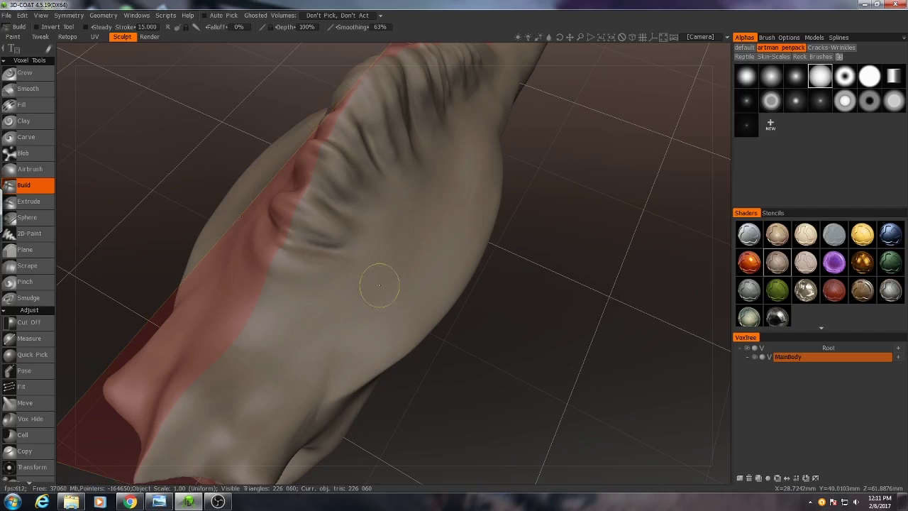
Sculpt an oval recess with a rounded bulge on the upper flank below the front of the crest with the Build brush.
{"action": "left_click_drag", "start_coordinate": [391, 295], "coordinate": [396, 264], "text": "shift"}
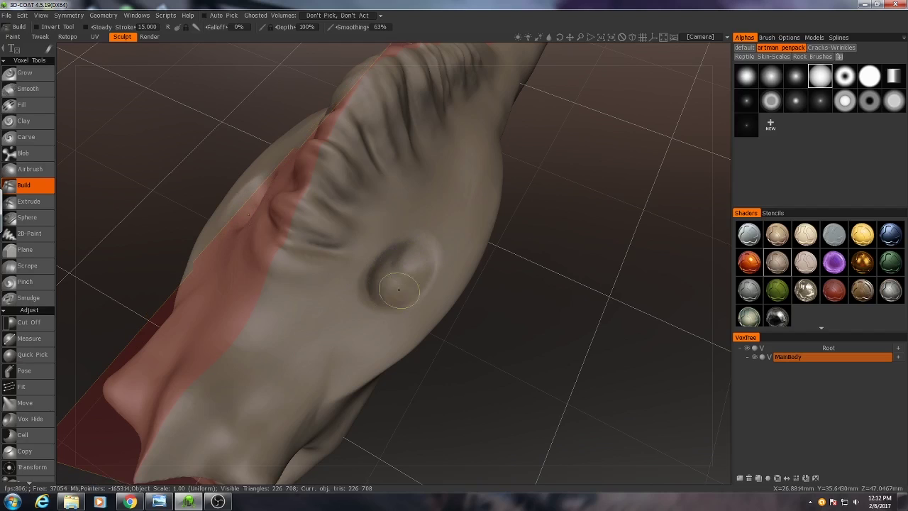
{"action": "mouse_move", "coordinate": [411, 303]}
{"action": "middle_mouse_down"}
{"action": "mouse_move", "coordinate": [462, 345]}
{"action": "mouse_move", "coordinate": [419, 319]}
{"action": "middle_mouse_up"}
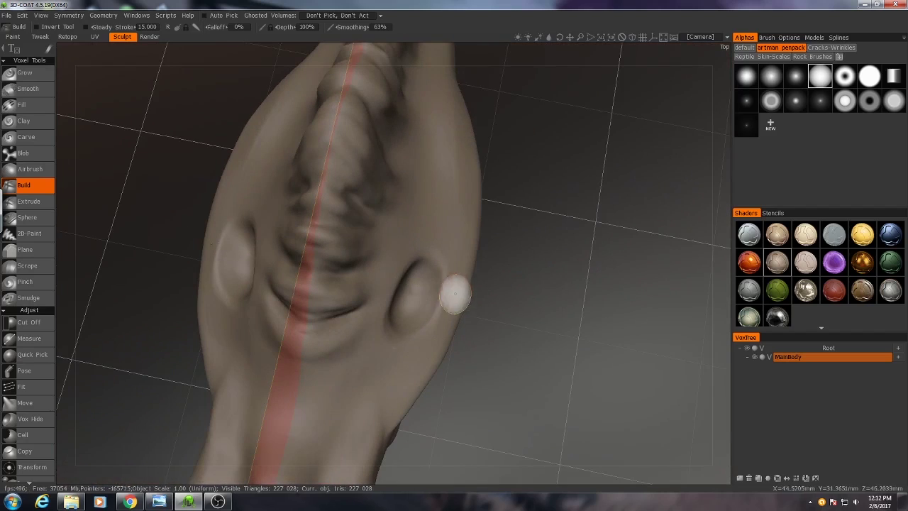
{"action": "middle_click_drag", "start_coordinate": [453, 293], "coordinate": [462, 243]}
{"action": "mouse_move", "coordinate": [440, 298]}
{"action": "middle_mouse_down"}
{"action": "mouse_move", "coordinate": [466, 318]}
{"action": "mouse_move", "coordinate": [376, 314]}
{"action": "mouse_move", "coordinate": [394, 305]}
{"action": "middle_mouse_up"}
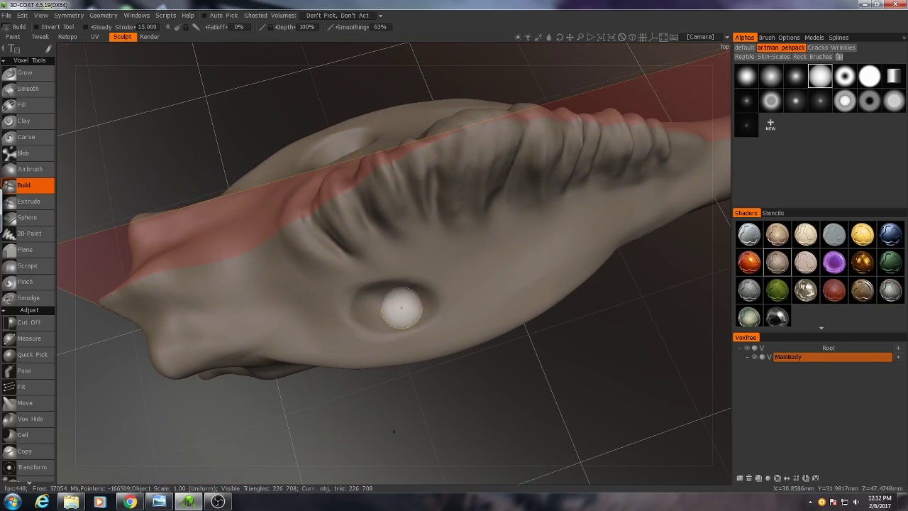
Undo the Build brush recess on the upper flank and bring in an ellipsoid primitive.
{"action": "key", "text": "ctrl+z"}
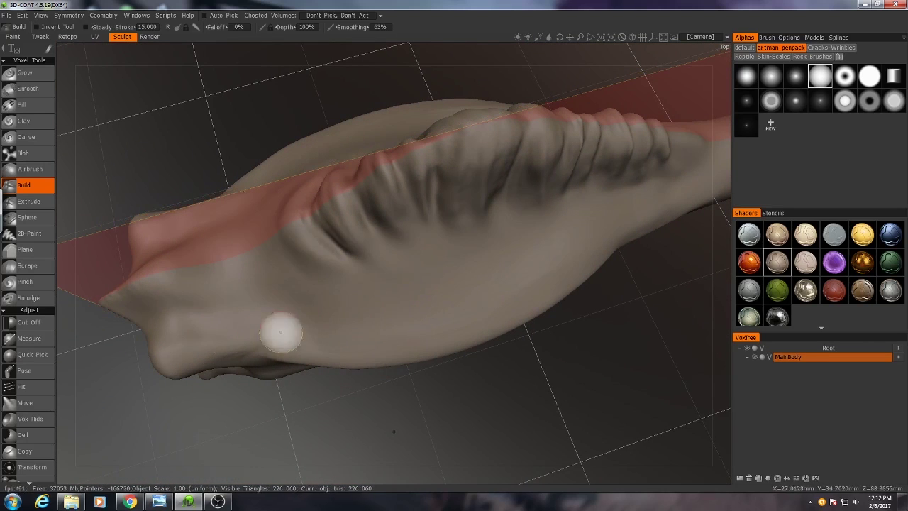
{"action": "scroll", "coordinate": [32, 273], "scroll_direction": "down", "scroll_amount": 5}
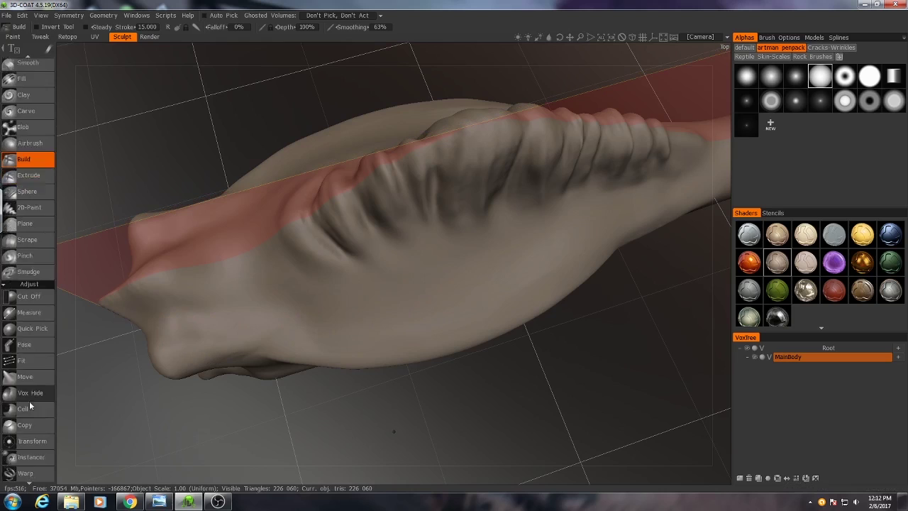
{"action": "scroll", "coordinate": [29, 266], "scroll_direction": "down", "scroll_amount": 1}
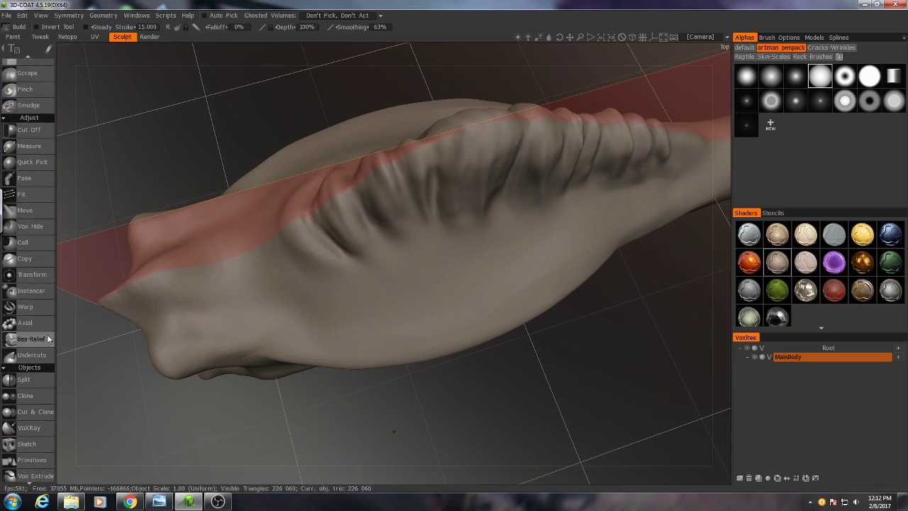
{"action": "left_click", "coordinate": [31, 461]}
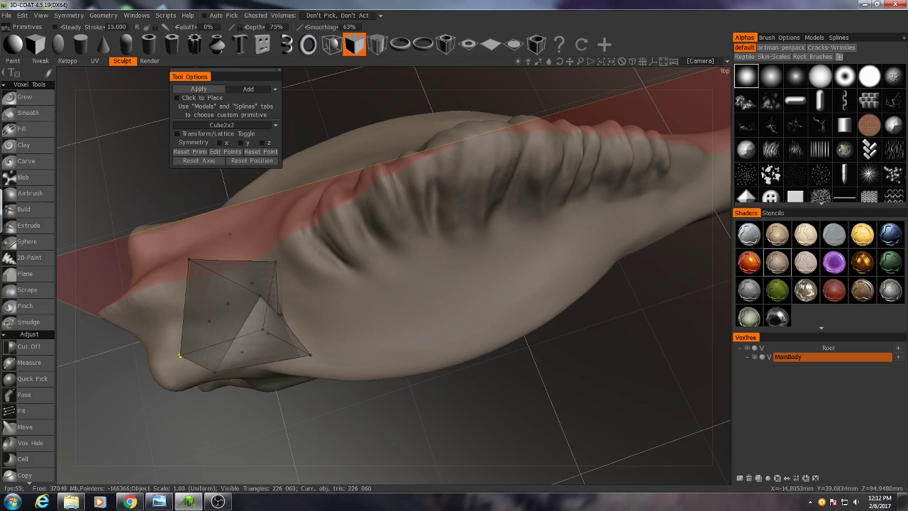
{"action": "left_click", "coordinate": [59, 45]}
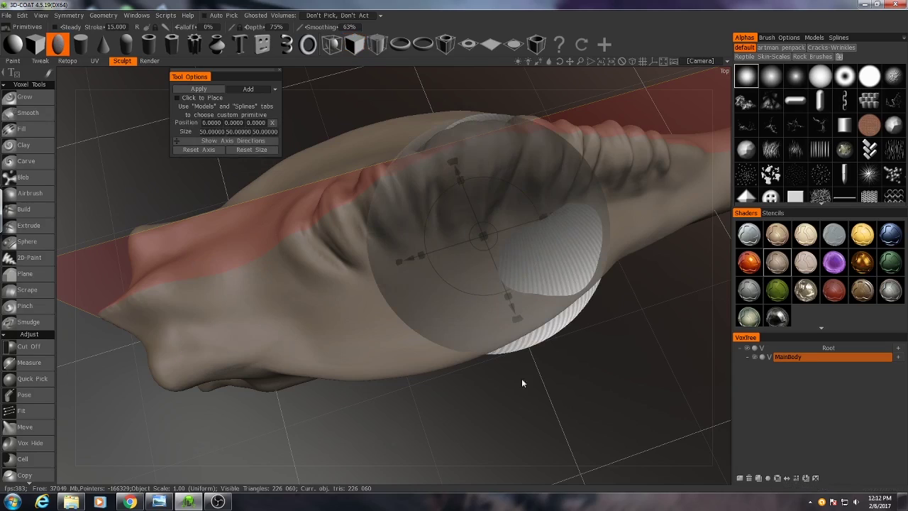
Shrink the ellipsoid to about 18.4 on all axes and place it against the upper flank beside the crest.
{"action": "left_click_drag", "start_coordinate": [521, 383], "coordinate": [570, 312]}
{"action": "left_click_drag", "start_coordinate": [437, 224], "coordinate": [397, 225]}
{"action": "left_click_drag", "start_coordinate": [489, 177], "coordinate": [387, 274]}
{"action": "left_click_drag", "start_coordinate": [553, 368], "coordinate": [596, 312]}
{"action": "left_click_drag", "start_coordinate": [319, 368], "coordinate": [411, 253]}
{"action": "left_click_drag", "start_coordinate": [480, 268], "coordinate": [493, 274]}
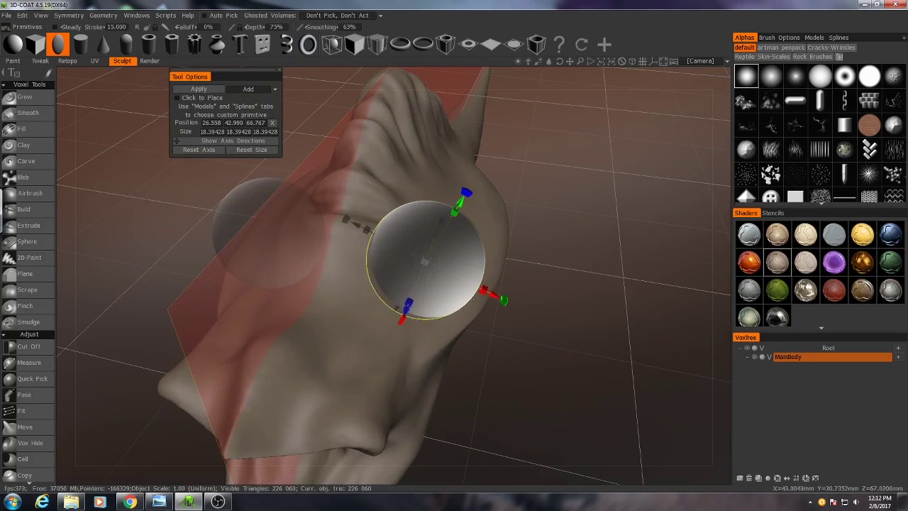
Stretch the ellipsoid to about 14.9 × 12.5 × 23.6, sink it into the upper flank and set its operation to Subtract.
{"action": "left_click_drag", "start_coordinate": [595, 312], "coordinate": [472, 353]}
{"action": "left_click_drag", "start_coordinate": [407, 243], "coordinate": [443, 239]}
{"action": "left_click_drag", "start_coordinate": [489, 354], "coordinate": [482, 297]}
{"action": "left_click_drag", "start_coordinate": [375, 137], "coordinate": [374, 149]}
{"action": "left_click_drag", "start_coordinate": [454, 298], "coordinate": [441, 278]}
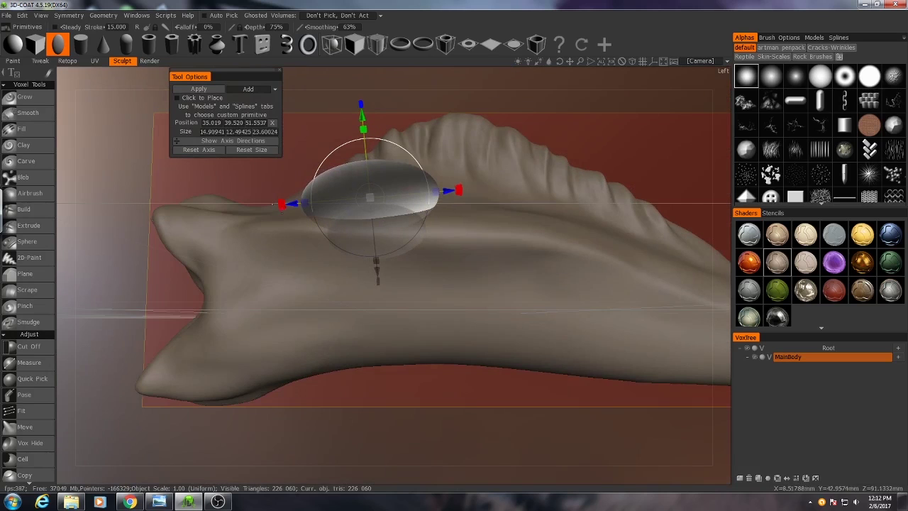
{"action": "left_click", "coordinate": [257, 90]}
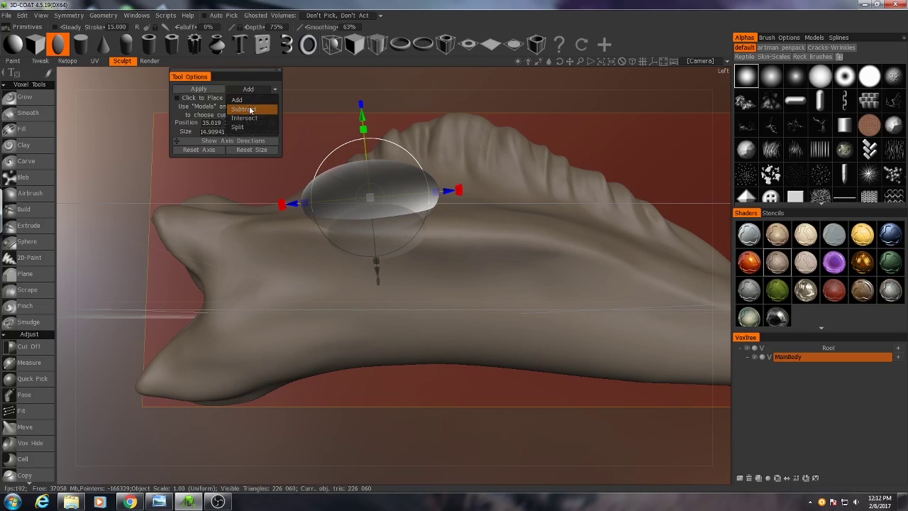
{"action": "left_click", "coordinate": [249, 110]}
{"action": "left_click_drag", "start_coordinate": [312, 354], "coordinate": [335, 338]}
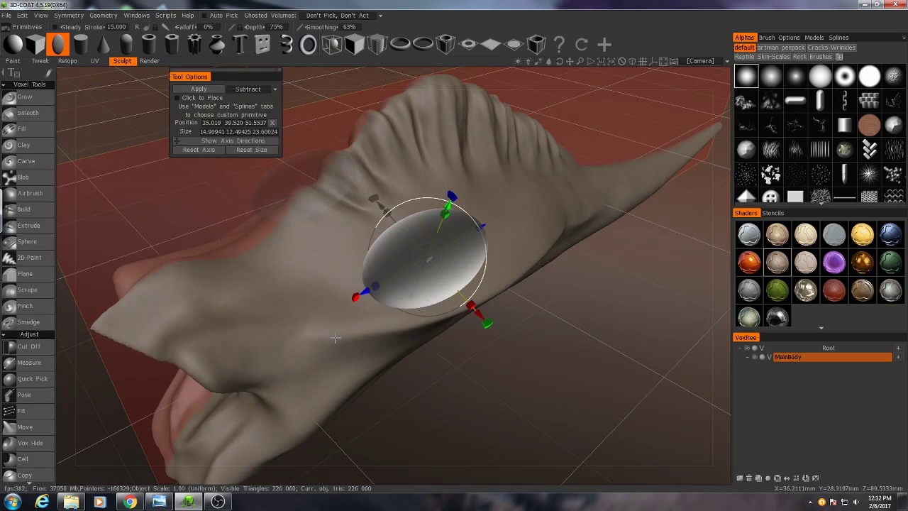
Try subtracting the ellipsoid from the flanks and move it clear of the body to inspect the cut.
{"action": "key", "text": "Return"}
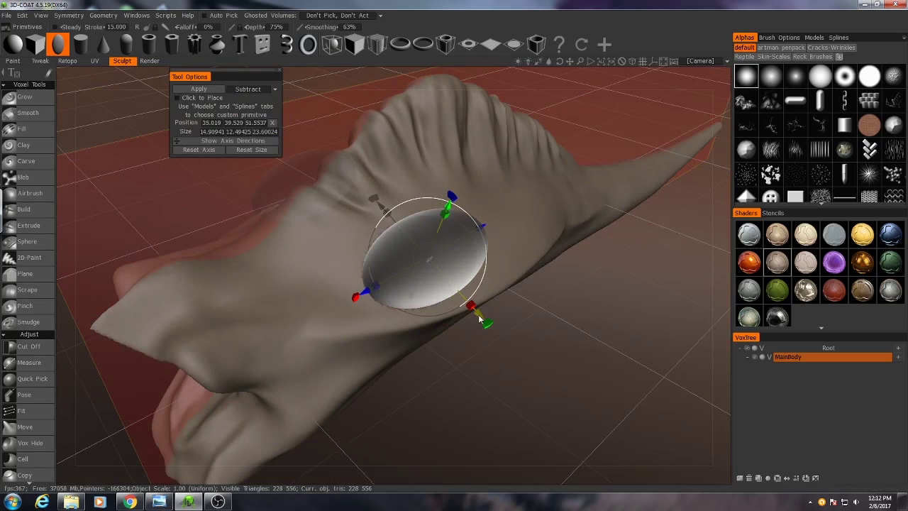
{"action": "left_click_drag", "start_coordinate": [479, 319], "coordinate": [557, 417]}
{"action": "left_click_drag", "start_coordinate": [405, 291], "coordinate": [461, 342]}
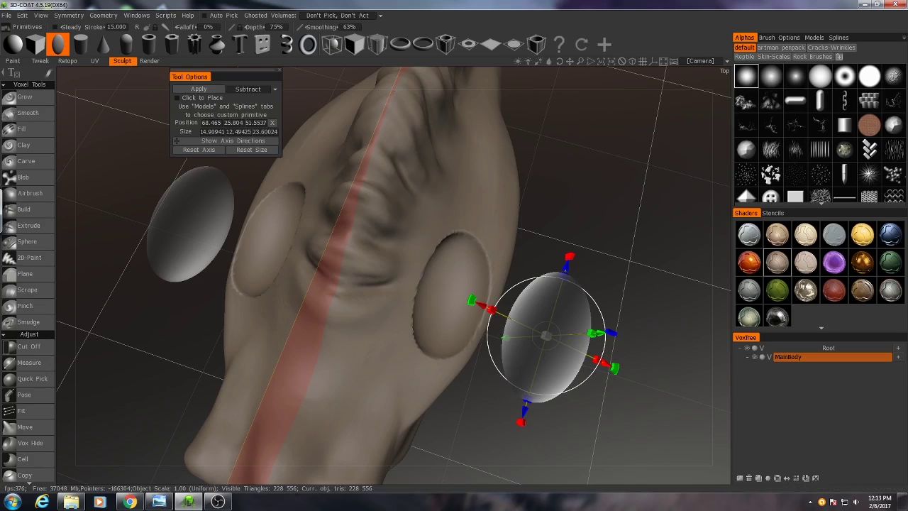
Check the creature reference image, and undo the ellipsoid's last move and the flank cut.
{"action": "left_click_drag", "start_coordinate": [907, 43], "coordinate": [446, 47]}
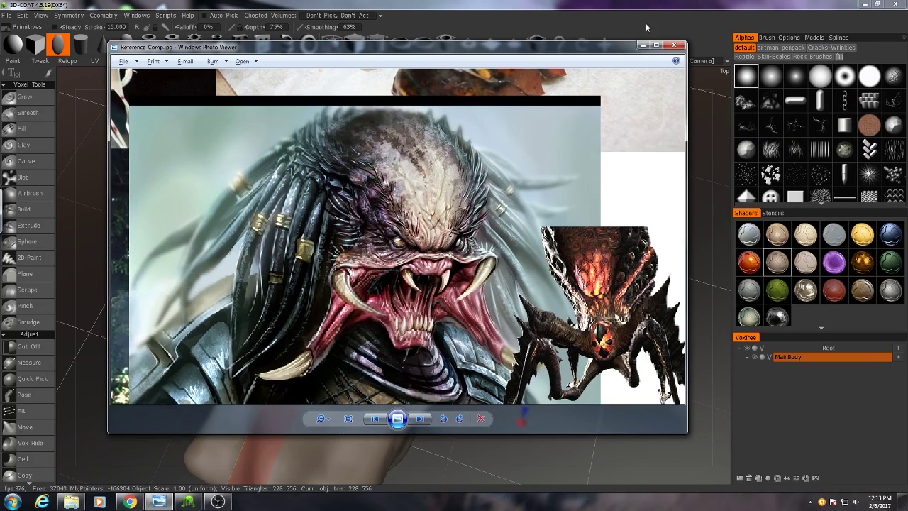
{"action": "left_click", "coordinate": [642, 47]}
{"action": "left_click_drag", "start_coordinate": [649, 273], "coordinate": [609, 228]}
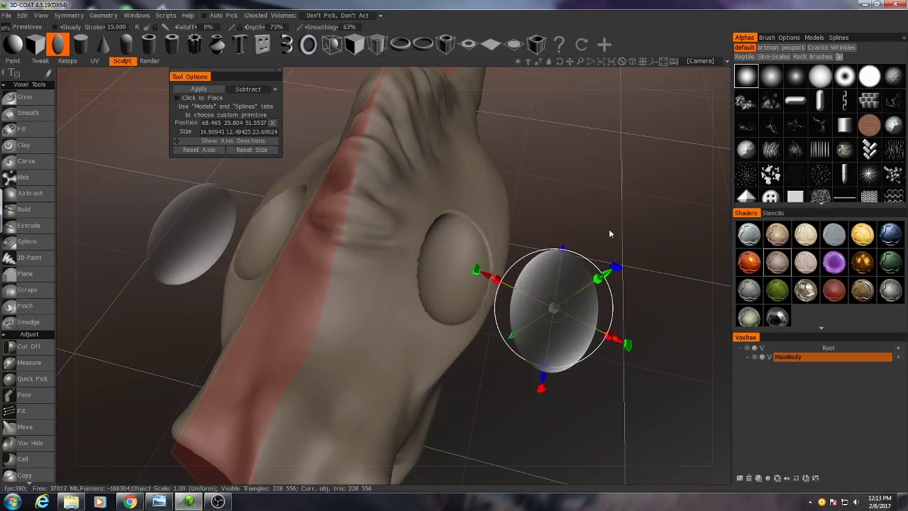
{"action": "key", "text": "ctrl+z"}
{"action": "key", "text": "ctrl+z"}
Scale the ellipsoid to about 12 × 10 × 18.9, position it at about 34.2, 41.5, 52.5, and subtract it from the flank.
{"action": "middle_click_drag", "start_coordinate": [559, 317], "coordinate": [548, 287]}
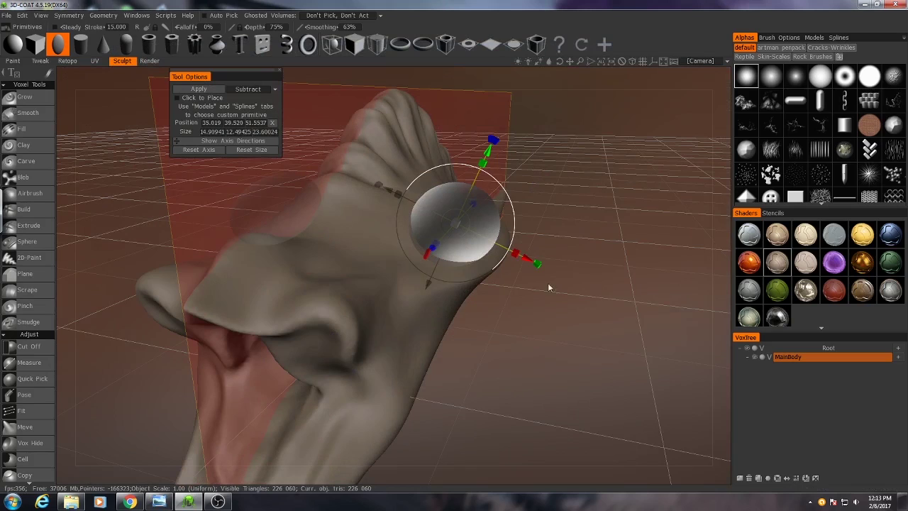
{"action": "middle_click_drag", "start_coordinate": [500, 146], "coordinate": [423, 270]}
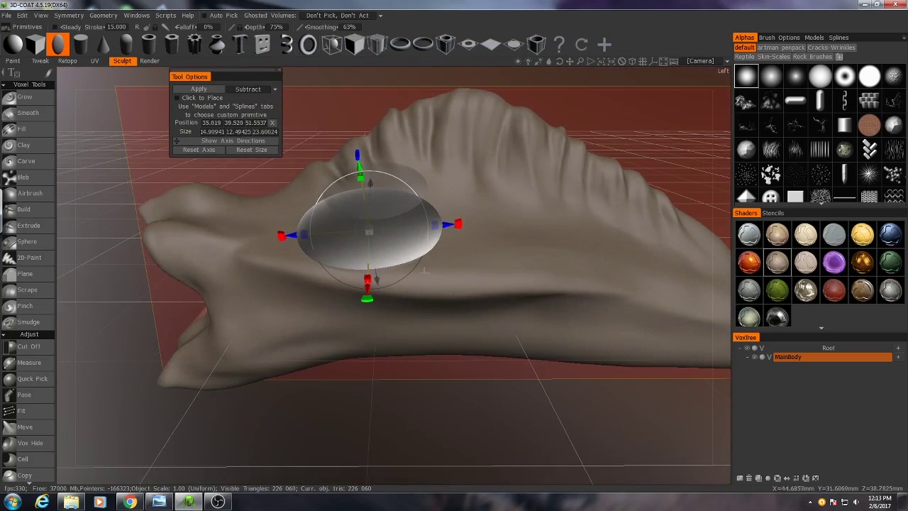
{"action": "left_click_drag", "start_coordinate": [371, 232], "coordinate": [358, 233]}
{"action": "middle_click_drag", "start_coordinate": [465, 309], "coordinate": [517, 388]}
{"action": "left_click_drag", "start_coordinate": [496, 368], "coordinate": [487, 378]}
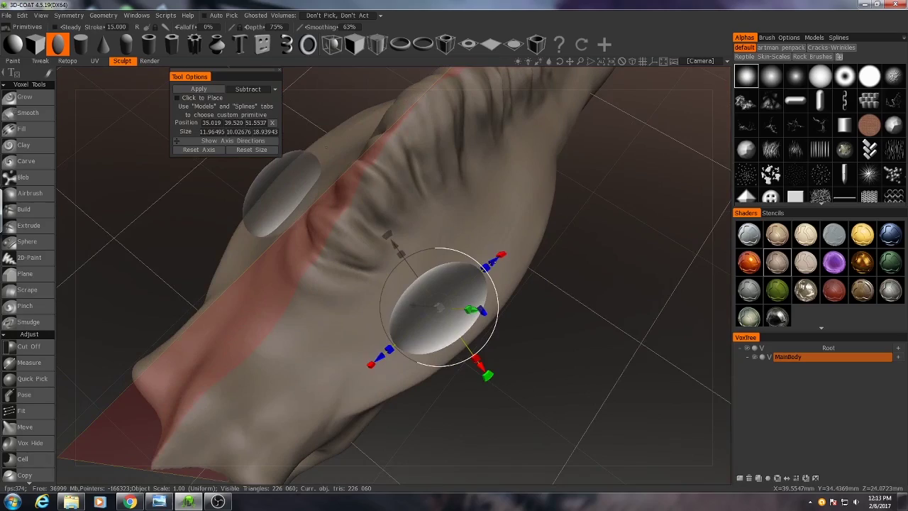
{"action": "left_click_drag", "start_coordinate": [495, 263], "coordinate": [491, 265]}
{"action": "middle_click_drag", "start_coordinate": [483, 365], "coordinate": [490, 206]}
{"action": "left_click_drag", "start_coordinate": [485, 193], "coordinate": [489, 185]}
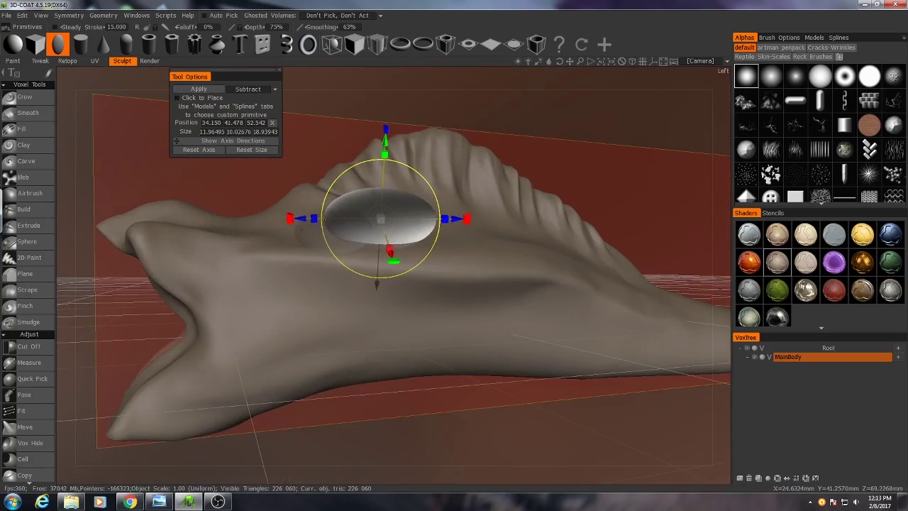
{"action": "key", "text": "Return"}
Subtract a smaller ellipsoid from the flank behind the first recess.
{"action": "left_click_drag", "start_coordinate": [456, 218], "coordinate": [503, 338]}
{"action": "left_click_drag", "start_coordinate": [509, 296], "coordinate": [531, 263]}
{"action": "left_click_drag", "start_coordinate": [458, 348], "coordinate": [456, 335]}
{"action": "left_click_drag", "start_coordinate": [489, 326], "coordinate": [495, 278], "text": "alt"}
{"action": "left_click_drag", "start_coordinate": [550, 327], "coordinate": [497, 248], "text": "alt"}
{"action": "key", "text": "Return"}
Cut a third recess nearer the tail with the ellipsoid at about 8.7 × 7.3 × 13.8, and move the primitive clear of the body.
{"action": "left_click_drag", "start_coordinate": [423, 249], "coordinate": [545, 249]}
{"action": "left_click_drag", "start_coordinate": [485, 170], "coordinate": [487, 197]}
{"action": "left_click_drag", "start_coordinate": [498, 244], "coordinate": [565, 327], "text": "alt"}
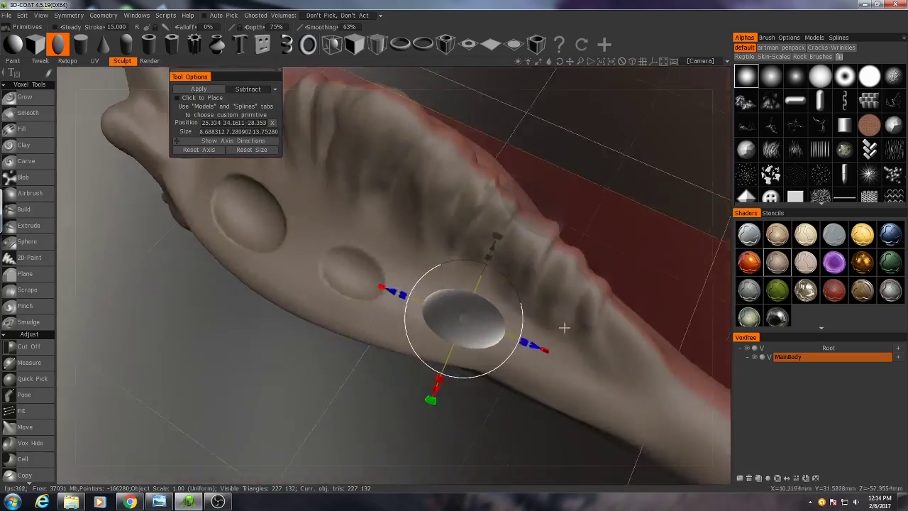
{"action": "mouse_move", "coordinate": [563, 327]}
{"action": "right_mouse_down"}
{"action": "mouse_move", "coordinate": [431, 371]}
{"action": "mouse_move", "coordinate": [573, 319]}
{"action": "mouse_move", "coordinate": [560, 354]}
{"action": "mouse_move", "coordinate": [568, 343]}
{"action": "mouse_move", "coordinate": [571, 203]}
{"action": "mouse_move", "coordinate": [575, 300]}
{"action": "mouse_move", "coordinate": [535, 337]}
{"action": "mouse_move", "coordinate": [486, 355]}
{"action": "right_mouse_up"}
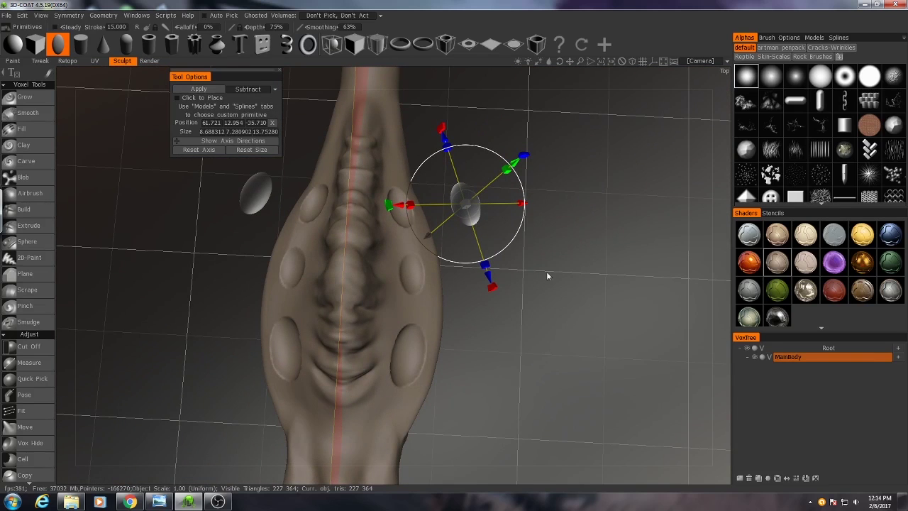
{"action": "mouse_move", "coordinate": [185, 297]}
{"action": "right_mouse_down"}
{"action": "mouse_move", "coordinate": [148, 280]}
{"action": "mouse_move", "coordinate": [186, 266]}
{"action": "right_mouse_up"}
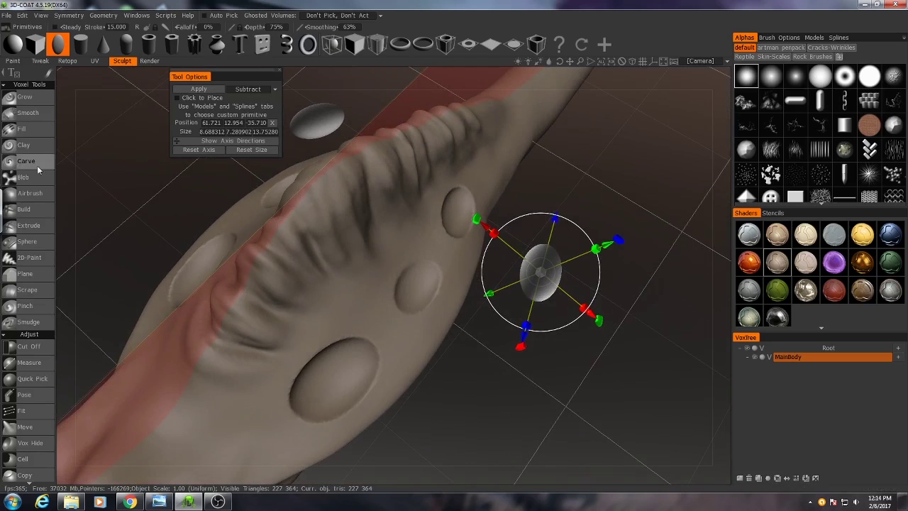
Smooth the hard edges of the recesses and build a raised rim around the front one, using the Build brush with a soft round alpha.
{"action": "left_click", "coordinate": [32, 211]}
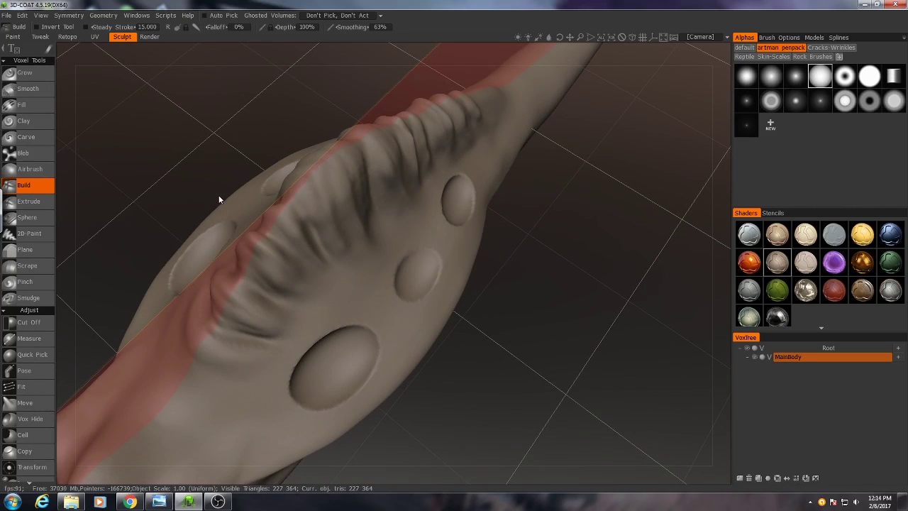
{"action": "left_click", "coordinate": [746, 76]}
{"action": "left_click_drag", "start_coordinate": [461, 283], "coordinate": [397, 241], "text": "alt"}
{"action": "middle_click_drag", "start_coordinate": [428, 385], "coordinate": [359, 329], "text": "alt"}
{"action": "mouse_move", "coordinate": [361, 255]}
{"action": "left_mouse_down", "text": "shift"}
{"action": "mouse_move", "coordinate": [363, 303]}
{"action": "mouse_move", "coordinate": [683, 229]}
{"action": "mouse_move", "coordinate": [456, 263]}
{"action": "left_mouse_up", "text": "shift"}
{"action": "right_click_drag", "start_coordinate": [456, 264], "coordinate": [470, 357], "text": "alt"}
{"action": "left_click_drag", "start_coordinate": [470, 357], "coordinate": [310, 232]}
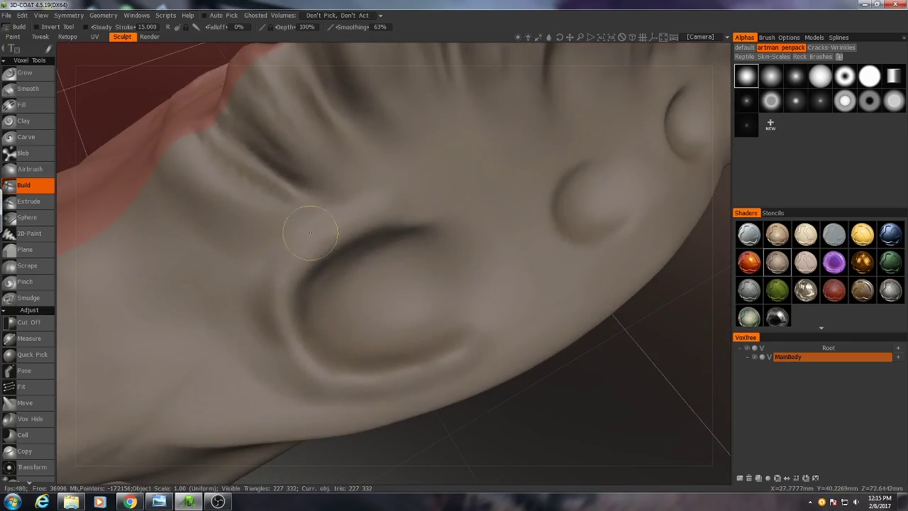
Refine the rims and hollows of the flank recesses with the Build brush, working along both the side and the top.
{"action": "mouse_move", "coordinate": [310, 233]}
{"action": "middle_mouse_down"}
{"action": "mouse_move", "coordinate": [602, 370]}
{"action": "mouse_move", "coordinate": [545, 259]}
{"action": "middle_mouse_up"}
{"action": "middle_click_drag", "start_coordinate": [485, 268], "coordinate": [432, 327]}
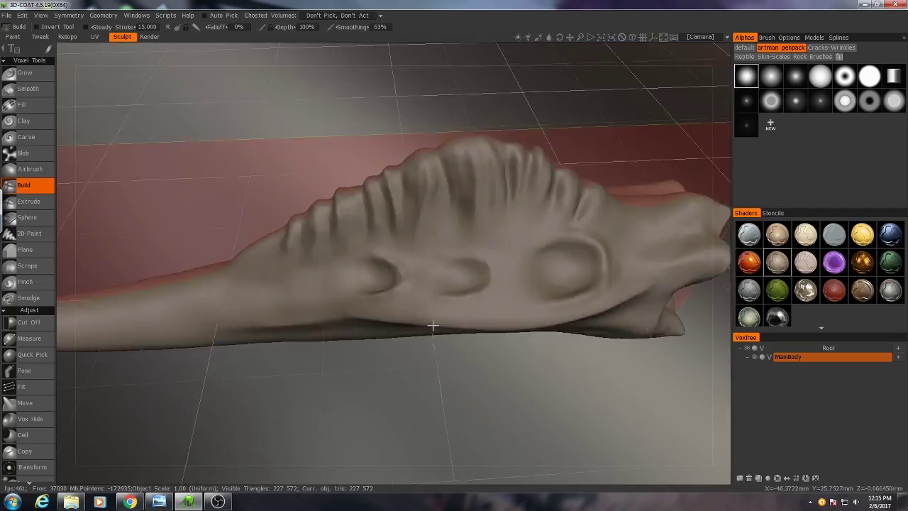
{"action": "left_click_drag", "start_coordinate": [432, 325], "coordinate": [454, 369], "text": "alt"}
{"action": "right_click_drag", "start_coordinate": [454, 368], "coordinate": [468, 298], "text": "alt"}
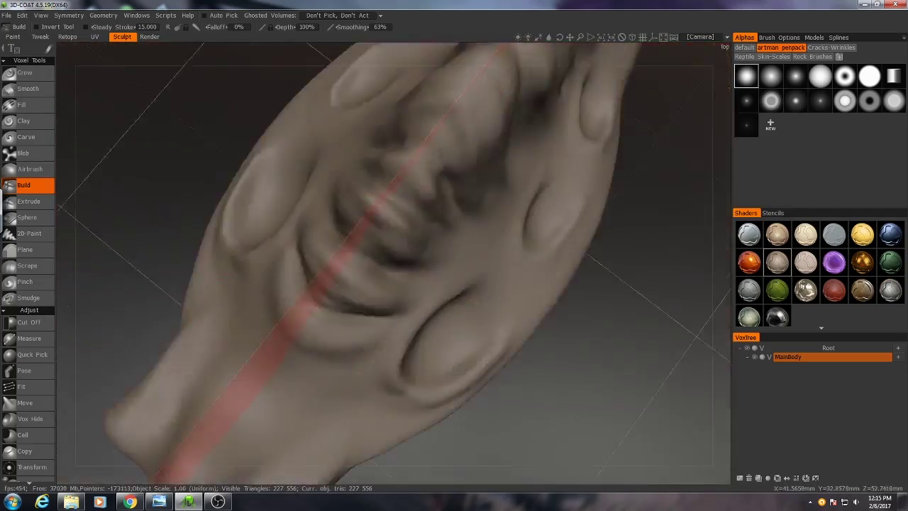
{"action": "left_click_drag", "start_coordinate": [468, 298], "coordinate": [376, 319], "text": "alt"}
{"action": "mouse_move", "coordinate": [376, 320]}
{"action": "left_mouse_down"}
{"action": "mouse_move", "coordinate": [411, 339]}
{"action": "mouse_move", "coordinate": [503, 297]}
{"action": "left_mouse_up"}
{"action": "left_click_drag", "start_coordinate": [504, 297], "coordinate": [542, 298]}
{"action": "right_click_drag", "start_coordinate": [542, 297], "coordinate": [459, 350], "text": "alt"}
{"action": "mouse_move", "coordinate": [459, 350]}
{"action": "left_mouse_down", "text": "alt"}
{"action": "mouse_move", "coordinate": [356, 351]}
{"action": "mouse_move", "coordinate": [358, 376]}
{"action": "left_mouse_up", "text": "alt"}
Adjust the body's form around the flank recesses with the Move brush.
{"action": "left_click", "coordinate": [26, 402]}
{"action": "mouse_move", "coordinate": [401, 320]}
{"action": "left_mouse_down"}
{"action": "mouse_move", "coordinate": [433, 309]}
{"action": "mouse_move", "coordinate": [405, 233]}
{"action": "mouse_move", "coordinate": [499, 313]}
{"action": "left_mouse_up"}
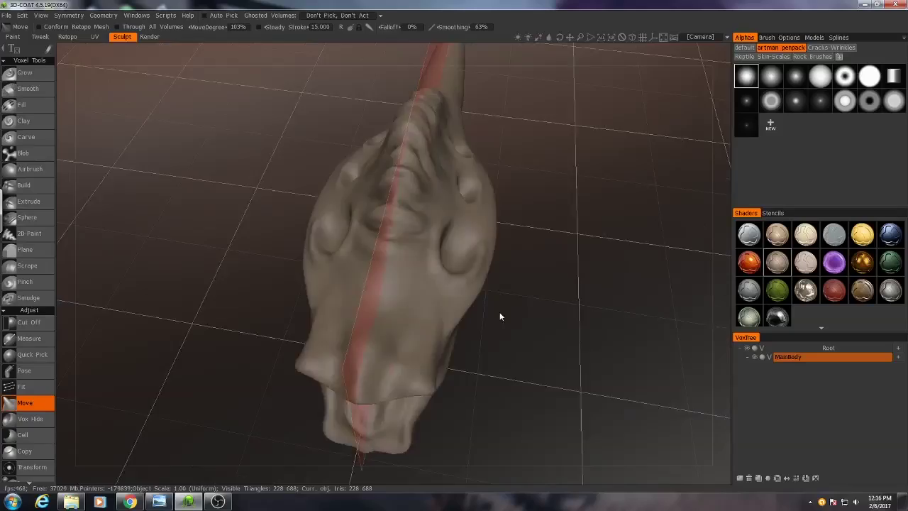
{"action": "middle_click_drag", "start_coordinate": [499, 316], "coordinate": [442, 377]}
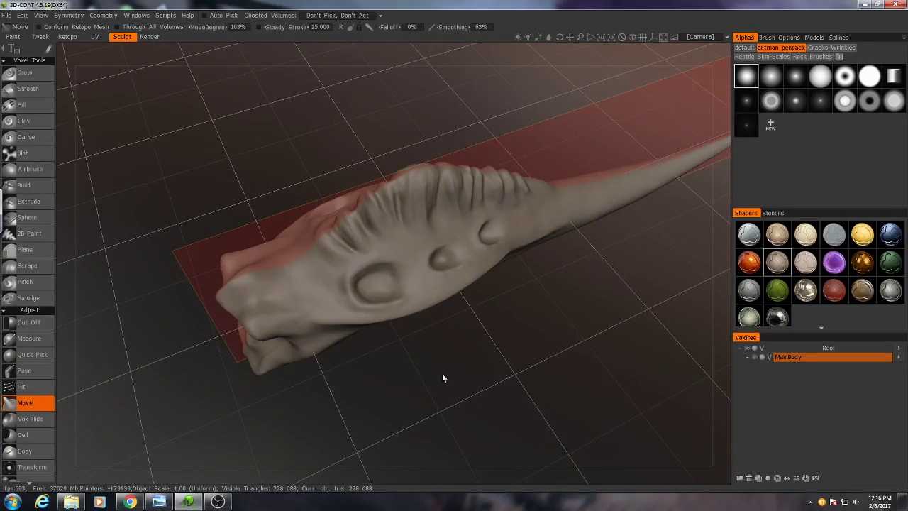
Examine the lobster tail reference photo and compare it with the sculpted flanks, crest and tail from several angles.
{"action": "left_click", "coordinate": [157, 502]}
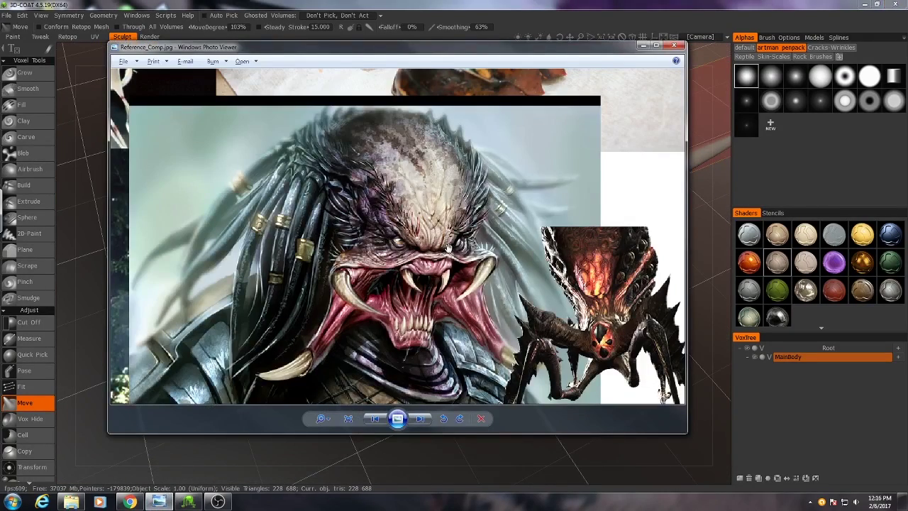
{"action": "left_click_drag", "start_coordinate": [448, 247], "coordinate": [467, 323]}
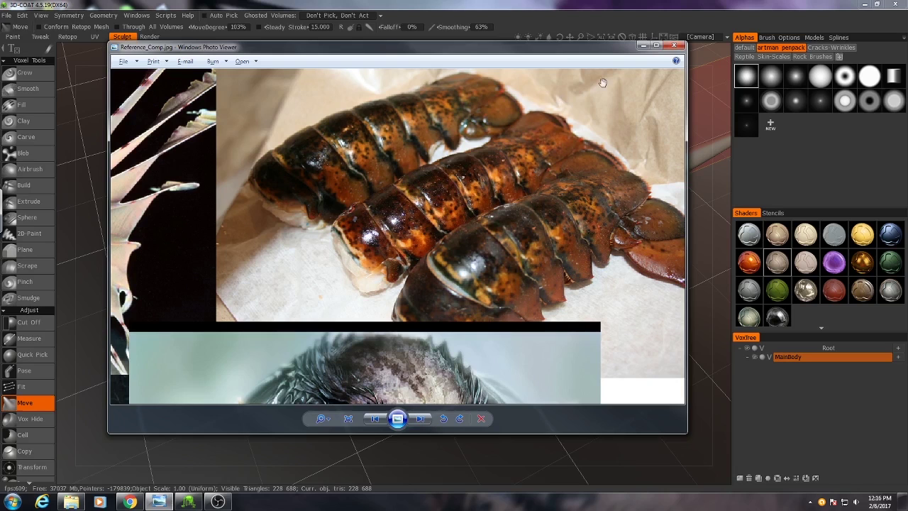
{"action": "left_click", "coordinate": [642, 46]}
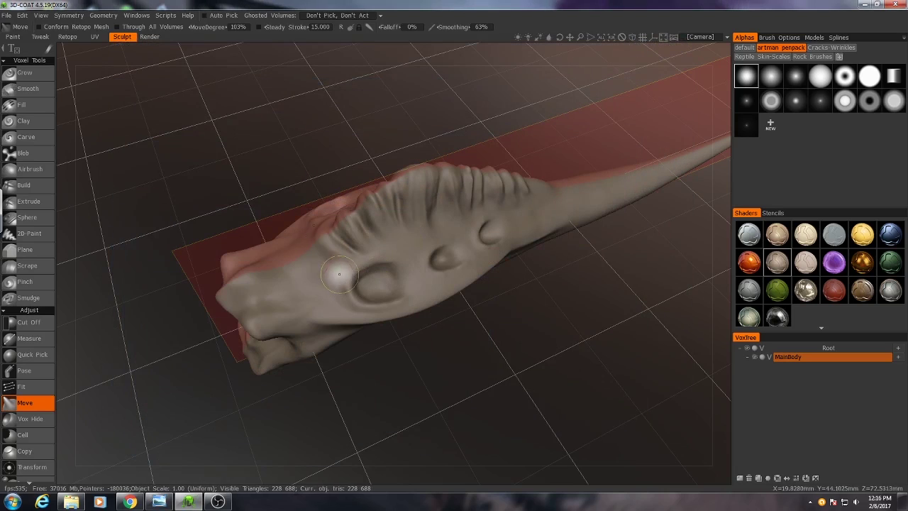
{"action": "mouse_move", "coordinate": [488, 269]}
{"action": "middle_mouse_down"}
{"action": "mouse_move", "coordinate": [481, 307]}
{"action": "mouse_move", "coordinate": [458, 282]}
{"action": "middle_mouse_up"}
{"action": "right_click_drag", "start_coordinate": [457, 282], "coordinate": [429, 331], "text": "alt"}
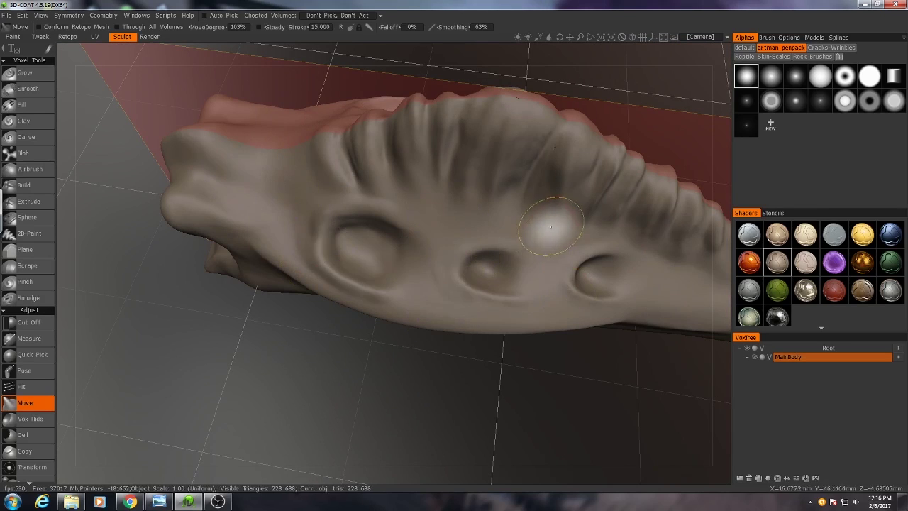
{"action": "mouse_move", "coordinate": [533, 301]}
{"action": "middle_mouse_down"}
{"action": "mouse_move", "coordinate": [514, 322]}
{"action": "mouse_move", "coordinate": [499, 234]}
{"action": "mouse_move", "coordinate": [544, 268]}
{"action": "middle_mouse_up"}
{"action": "mouse_move", "coordinate": [544, 269]}
{"action": "right_mouse_down", "text": "alt"}
{"action": "mouse_move", "coordinate": [466, 281]}
{"action": "mouse_move", "coordinate": [450, 301]}
{"action": "right_mouse_up", "text": "alt"}
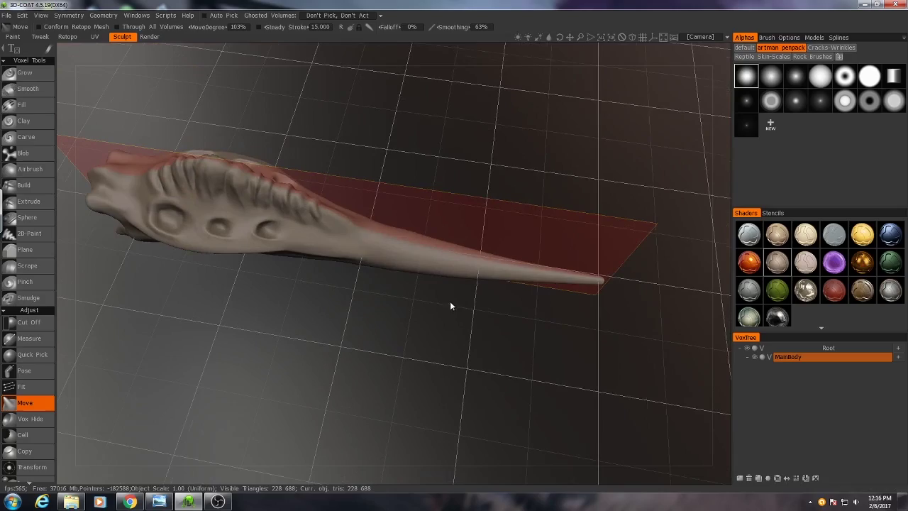
{"action": "mouse_move", "coordinate": [489, 272]}
{"action": "middle_mouse_down"}
{"action": "mouse_move", "coordinate": [420, 292]}
{"action": "mouse_move", "coordinate": [471, 297]}
{"action": "mouse_move", "coordinate": [574, 351]}
{"action": "mouse_move", "coordinate": [664, 249]}
{"action": "mouse_move", "coordinate": [551, 274]}
{"action": "mouse_move", "coordinate": [516, 301]}
{"action": "middle_mouse_up"}
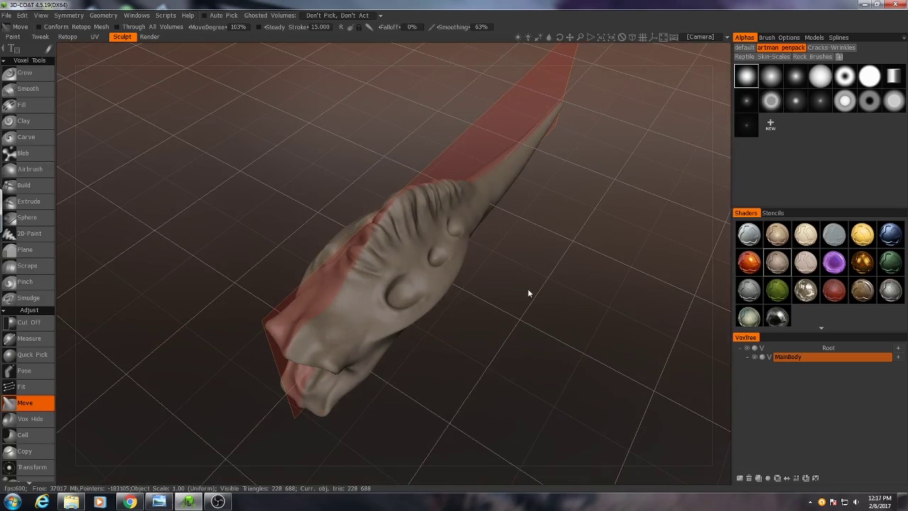
Save the scene as VampireRaptor_V01.3b.
{"action": "key", "text": "ctrl+s"}
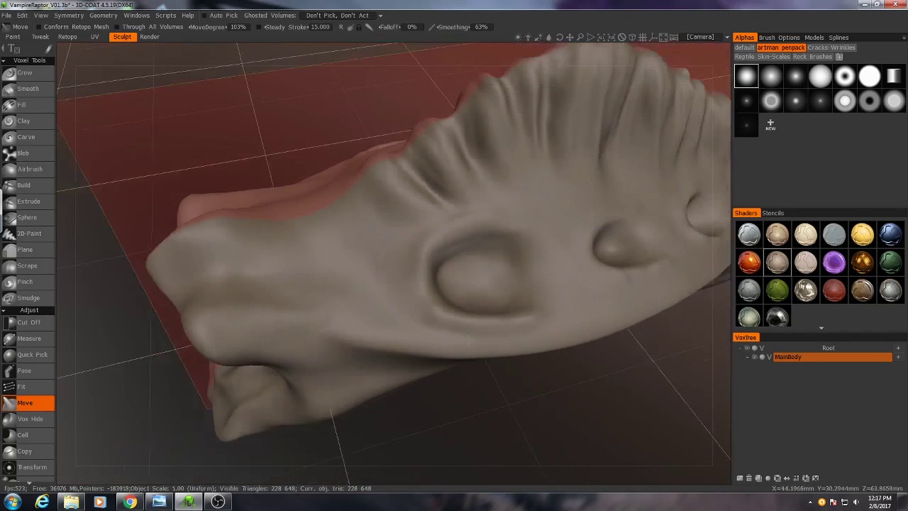
{"action": "left_click_drag", "start_coordinate": [468, 340], "coordinate": [495, 354], "text": "alt"}
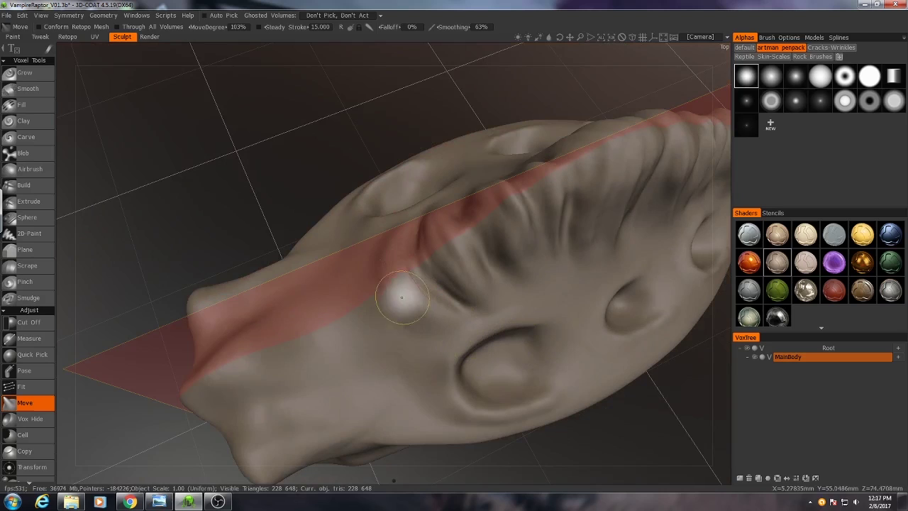
{"action": "scroll", "coordinate": [32, 397], "scroll_direction": "down", "scroll_amount": 5}
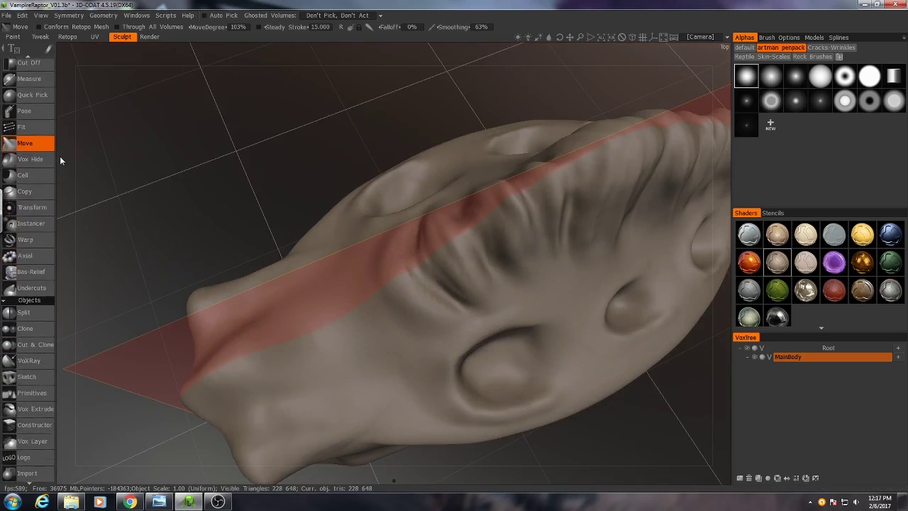
Outline a rounded four-sided patch on the side of the tail base with the Vox Layer tool and select the enclosed area.
{"action": "scroll", "coordinate": [38, 346], "scroll_direction": "down", "scroll_amount": 1}
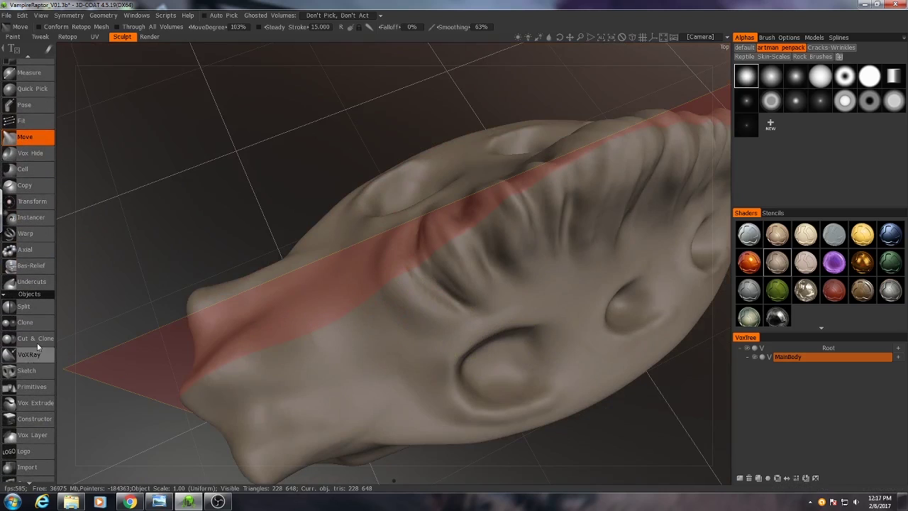
{"action": "left_click", "coordinate": [33, 437]}
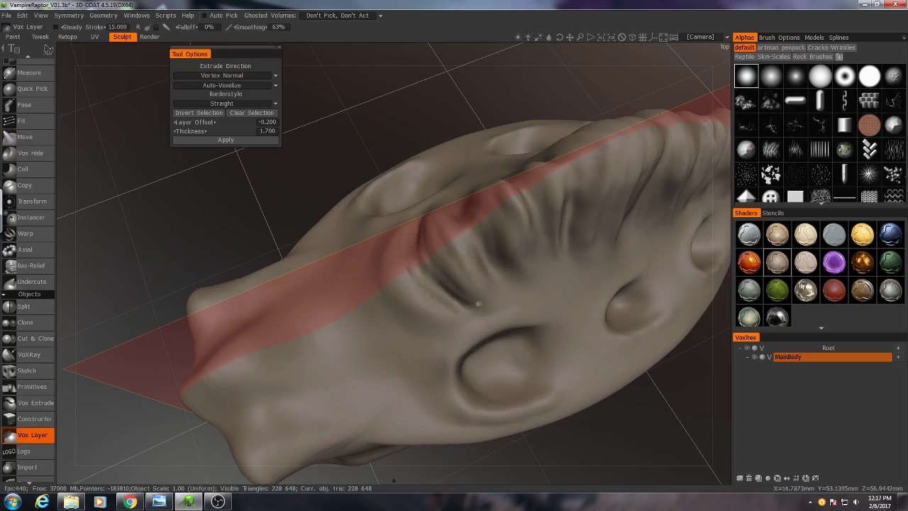
{"action": "middle_click_drag", "start_coordinate": [478, 303], "coordinate": [327, 341]}
{"action": "left_click_drag", "start_coordinate": [505, 260], "coordinate": [515, 263], "text": "alt"}
{"action": "scroll", "coordinate": [468, 280], "scroll_direction": "down", "scroll_amount": 5}
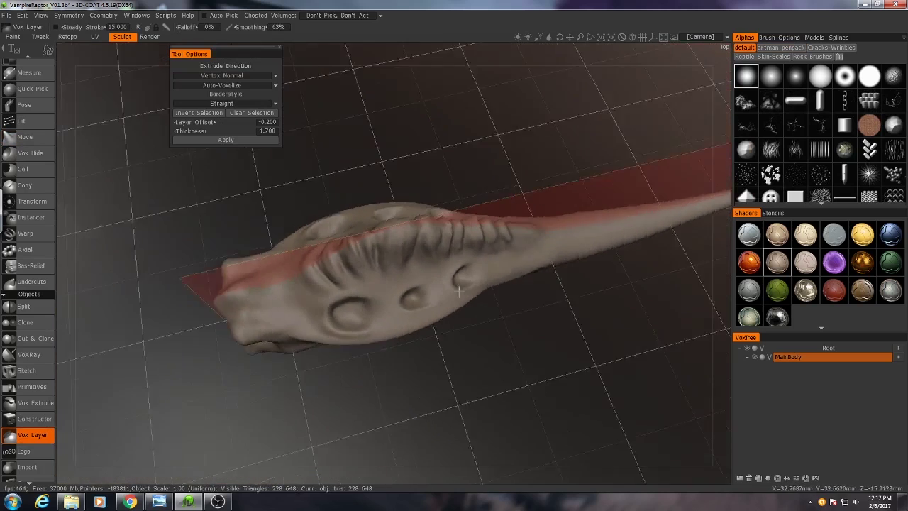
{"action": "left_click_drag", "start_coordinate": [424, 290], "coordinate": [380, 266], "text": "alt"}
{"action": "scroll", "coordinate": [430, 297], "scroll_direction": "up", "scroll_amount": 6}
{"action": "middle_click_drag", "start_coordinate": [431, 297], "coordinate": [424, 241]}
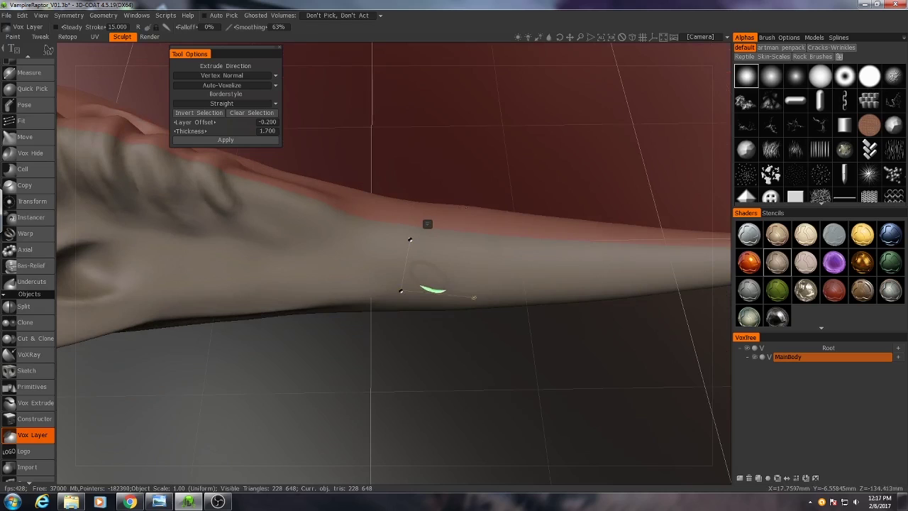
{"action": "left_click_drag", "start_coordinate": [512, 261], "coordinate": [509, 259]}
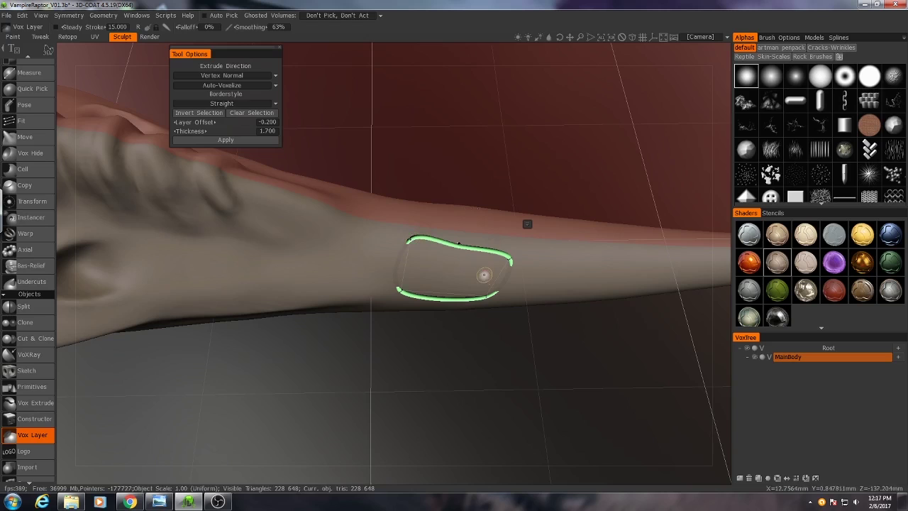
{"action": "key", "text": "Return"}
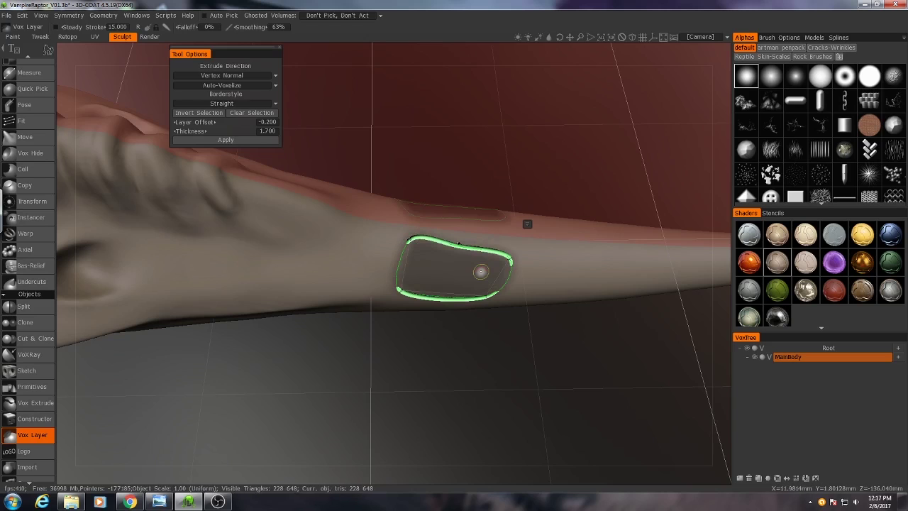
Generate a Vox Layer shell from the tail patch with layer offset -0.200 and thickness 1.700, and clear the outline curve.
{"action": "left_click_drag", "start_coordinate": [358, 368], "coordinate": [305, 324]}
{"action": "right_click_drag", "start_coordinate": [304, 328], "coordinate": [311, 352]}
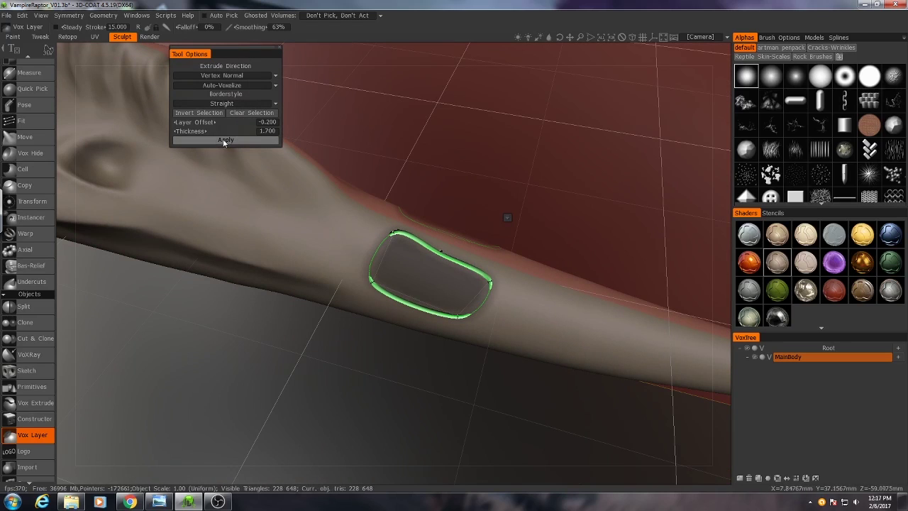
{"action": "right_click_drag", "start_coordinate": [300, 336], "coordinate": [494, 387]}
{"action": "left_click_drag", "start_coordinate": [514, 272], "coordinate": [458, 252]}
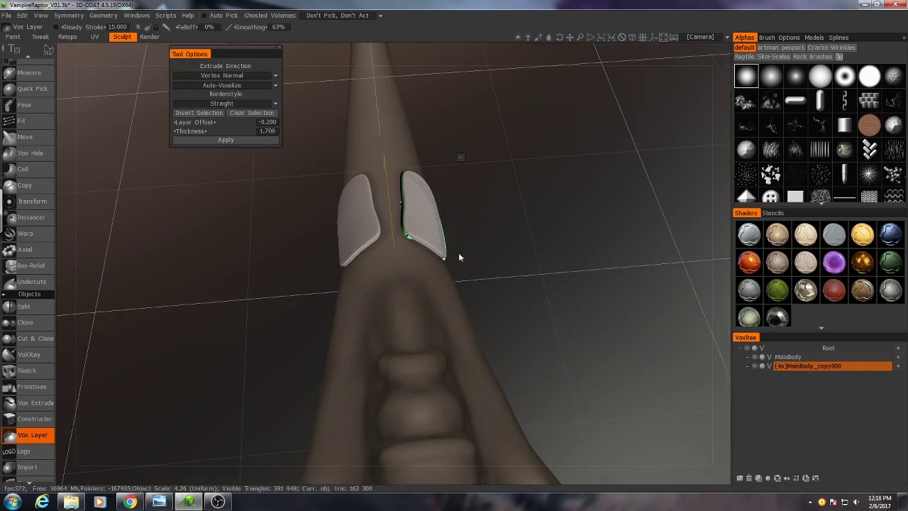
{"action": "left_click_drag", "start_coordinate": [549, 319], "coordinate": [378, 314]}
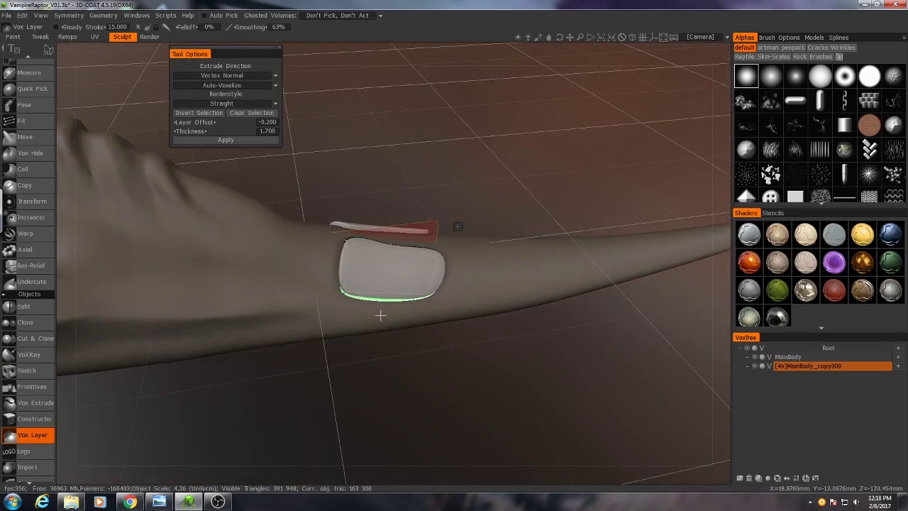
{"action": "right_click_drag", "start_coordinate": [379, 314], "coordinate": [387, 346]}
{"action": "left_click_drag", "start_coordinate": [387, 346], "coordinate": [397, 317]}
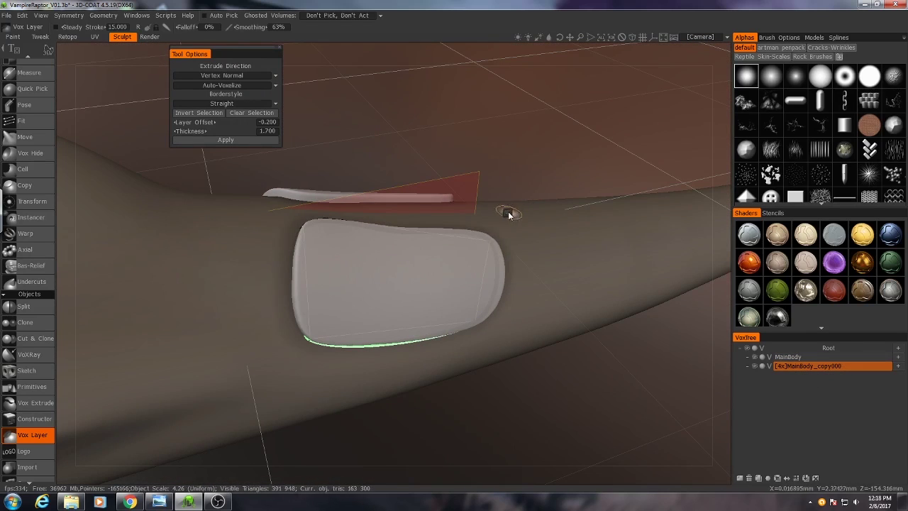
{"action": "right_click", "coordinate": [508, 214]}
{"action": "left_click", "coordinate": [484, 154]}
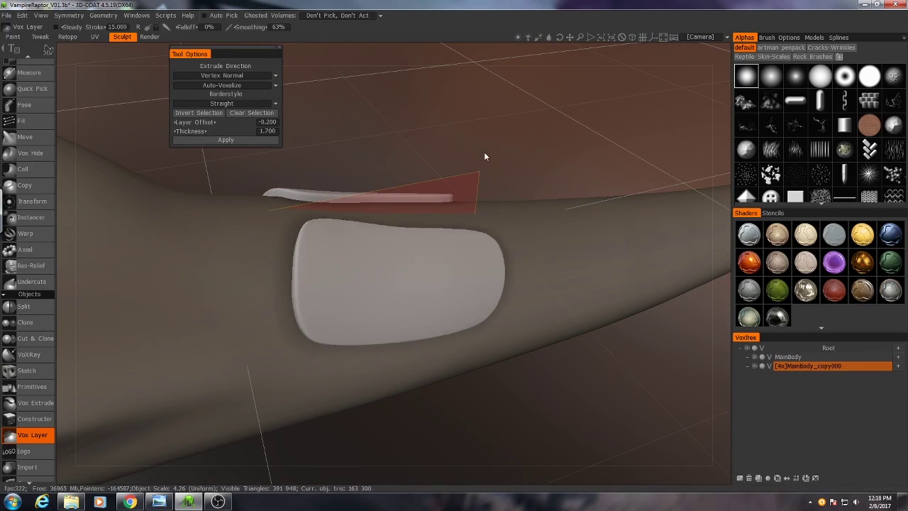
Check the lobster tail reference photo, and undo the Vox Layer shell and the tail patch selection.
{"action": "left_click", "coordinate": [158, 501]}
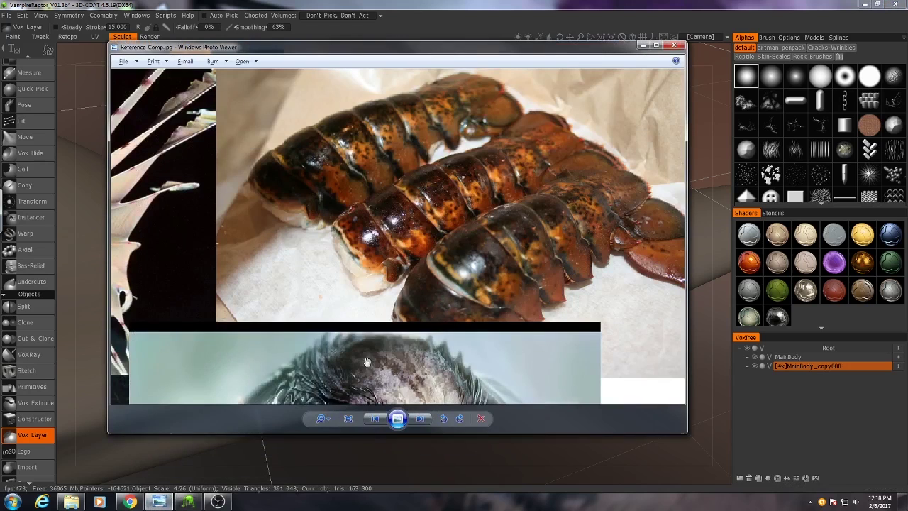
{"action": "left_click", "coordinate": [642, 46]}
{"action": "key", "text": "ctrl+z"}
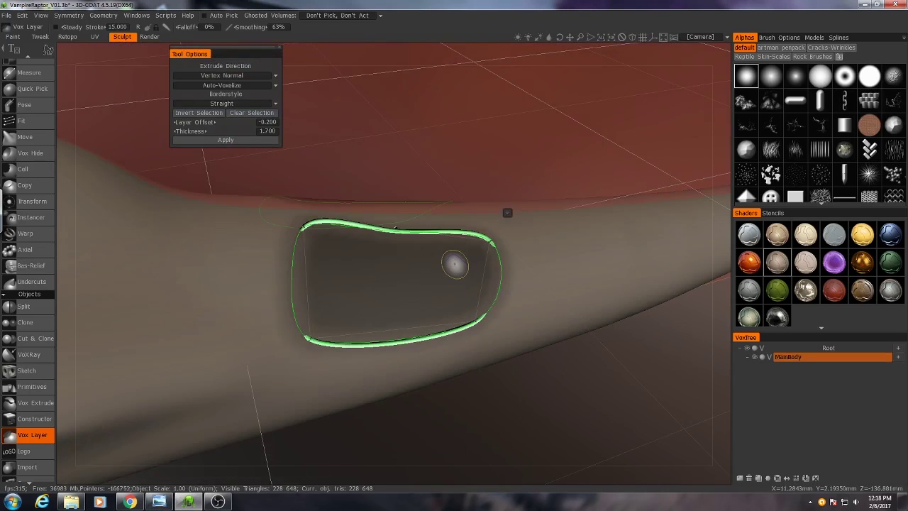
{"action": "key", "text": "ctrl+z"}
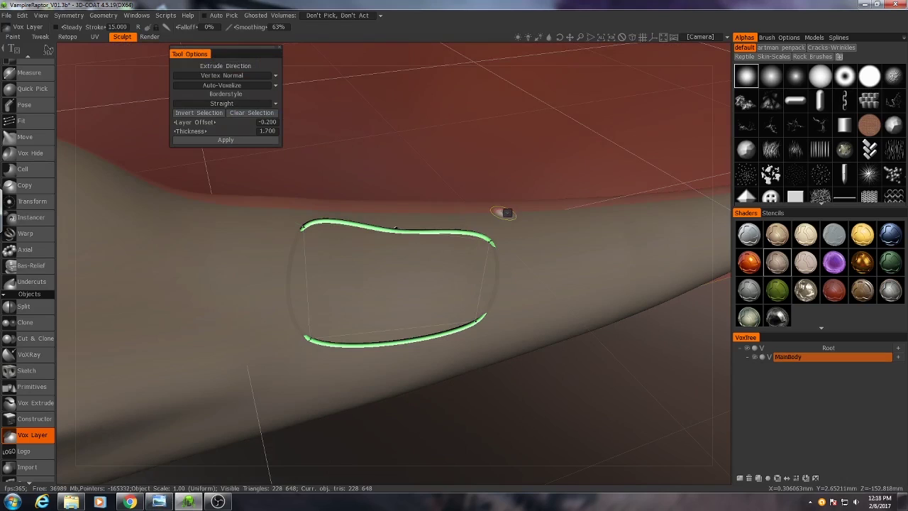
Remove the outline curve from the side of the tail base.
{"action": "left_click", "coordinate": [505, 213]}
{"action": "left_click", "coordinate": [494, 155]}
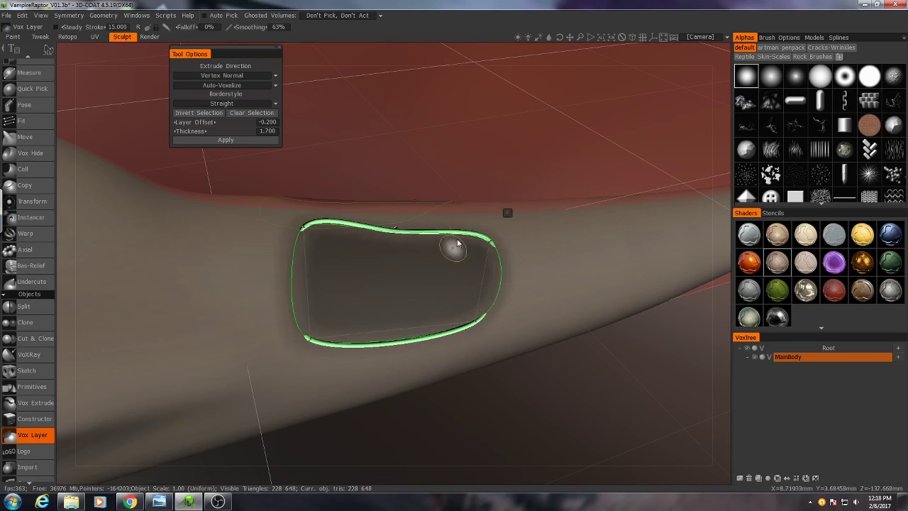
{"action": "left_click", "coordinate": [507, 213]}
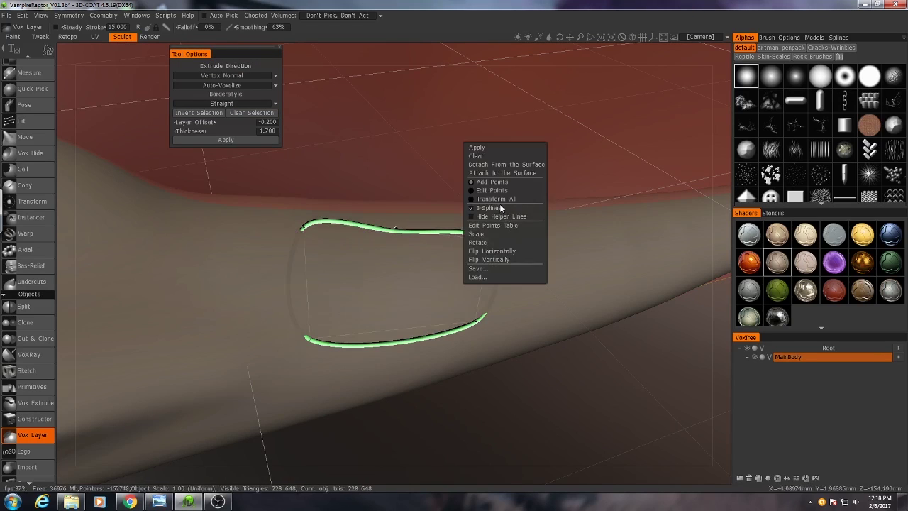
{"action": "key", "text": "Escape"}
{"action": "left_click_drag", "start_coordinate": [405, 320], "coordinate": [424, 354], "text": "alt"}
{"action": "right_click_drag", "start_coordinate": [423, 354], "coordinate": [502, 263]}
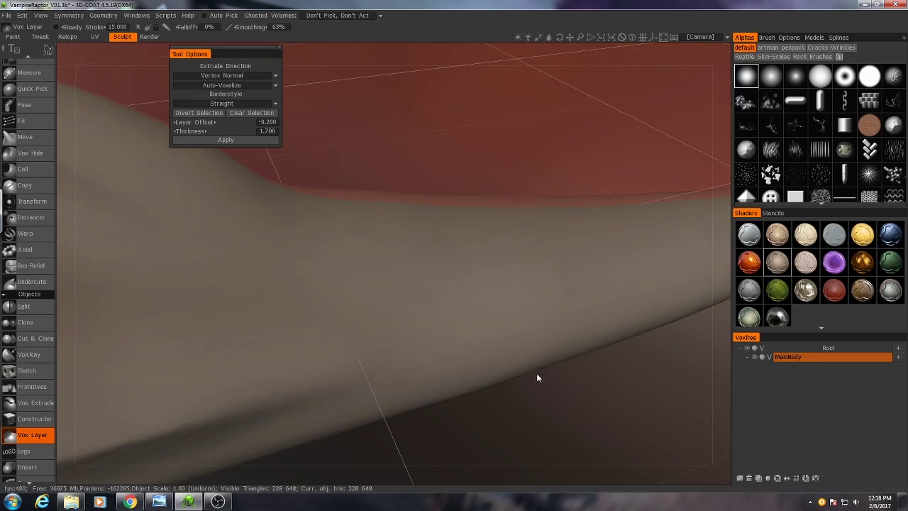
Draw a closed egg-shaped curve on the flank between the rearmost recess and the tail.
{"action": "mouse_move", "coordinate": [536, 375]}
{"action": "right_mouse_down"}
{"action": "mouse_move", "coordinate": [363, 367]}
{"action": "mouse_move", "coordinate": [426, 345]}
{"action": "right_mouse_up"}
{"action": "left_click_drag", "start_coordinate": [426, 345], "coordinate": [372, 351]}
{"action": "middle_click_drag", "start_coordinate": [372, 351], "coordinate": [494, 352]}
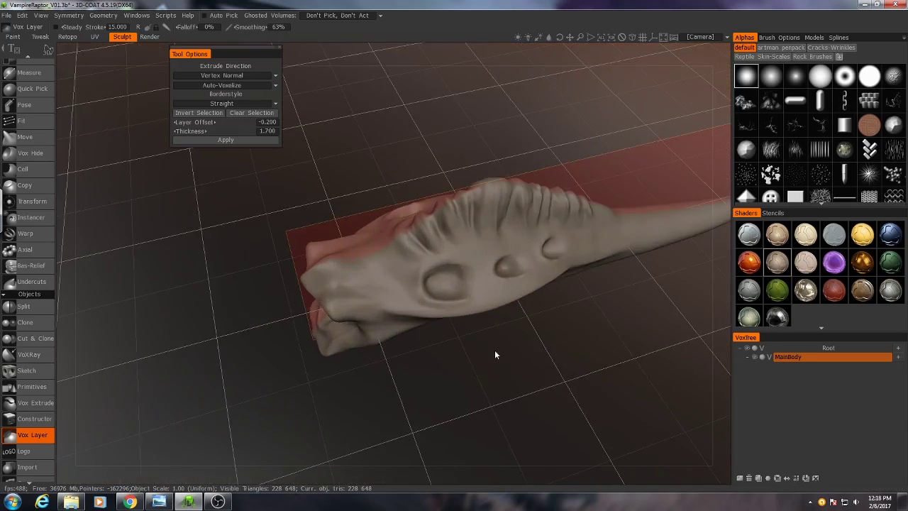
{"action": "right_click_drag", "start_coordinate": [494, 352], "coordinate": [457, 312]}
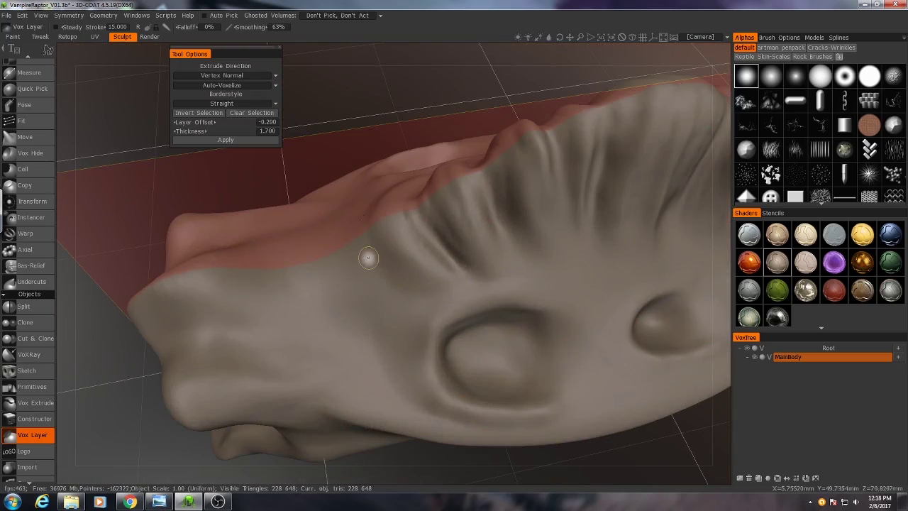
{"action": "mouse_move", "coordinate": [48, 54]}
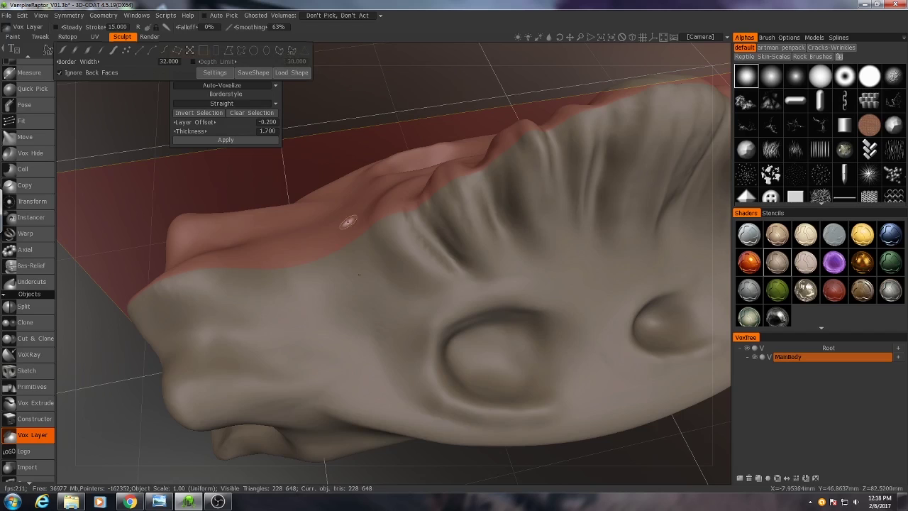
{"action": "mouse_move", "coordinate": [348, 222]}
{"action": "left_mouse_down", "text": "alt"}
{"action": "mouse_move", "coordinate": [428, 270]}
{"action": "mouse_move", "coordinate": [325, 276]}
{"action": "left_mouse_up", "text": "alt"}
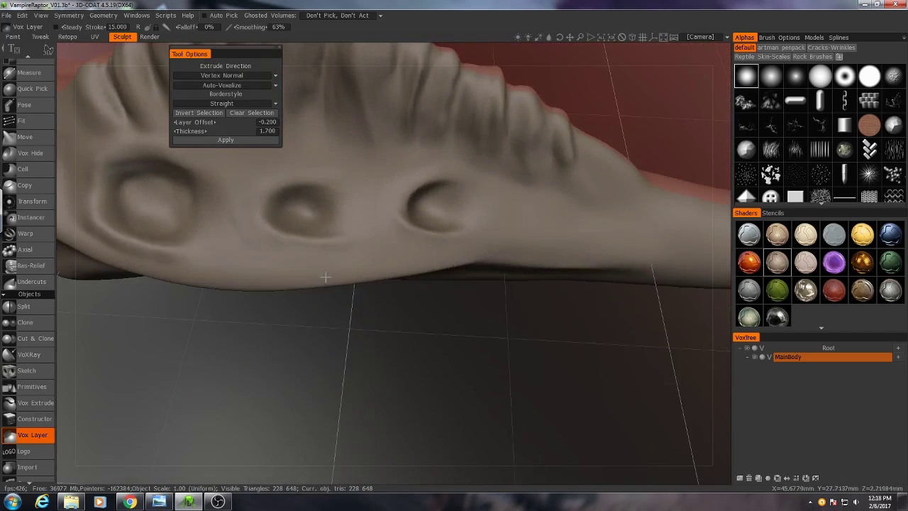
{"action": "right_click_drag", "start_coordinate": [325, 277], "coordinate": [146, 122]}
{"action": "mouse_move", "coordinate": [193, 62]}
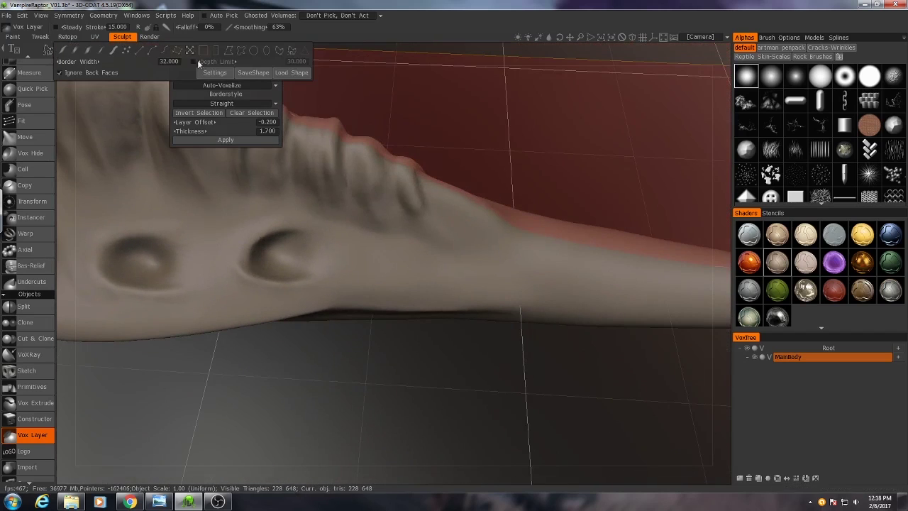
{"action": "left_click", "coordinate": [280, 52]}
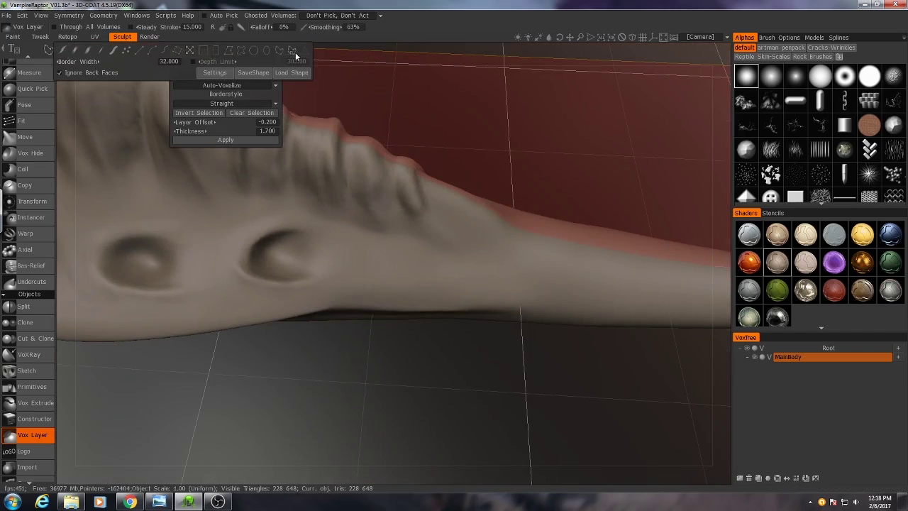
{"action": "left_click_drag", "start_coordinate": [395, 214], "coordinate": [369, 251], "text": "alt"}
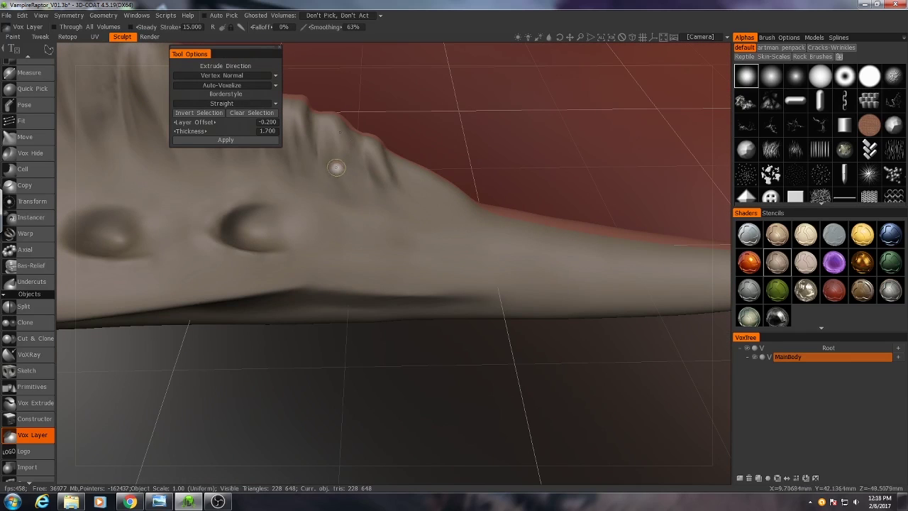
{"action": "right_click_drag", "start_coordinate": [336, 168], "coordinate": [442, 241]}
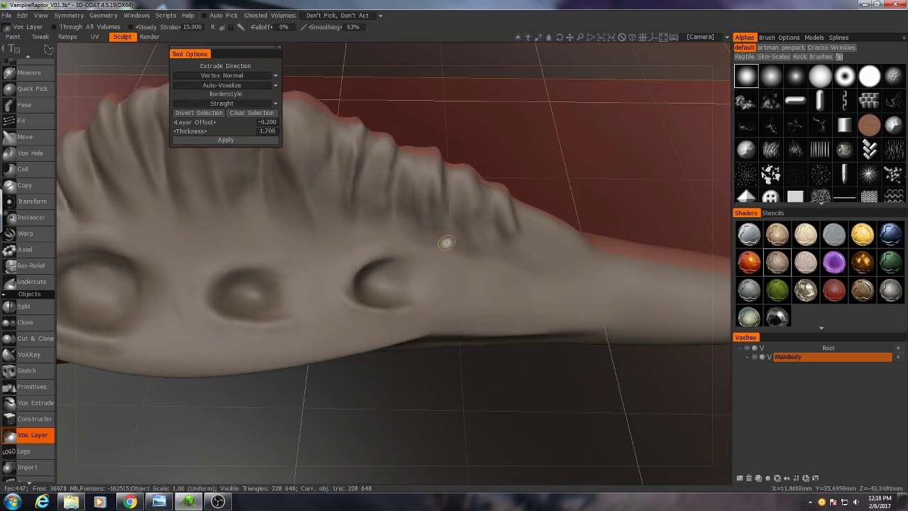
{"action": "left_click_drag", "start_coordinate": [437, 305], "coordinate": [497, 225]}
{"action": "right_click_drag", "start_coordinate": [513, 371], "coordinate": [338, 383]}
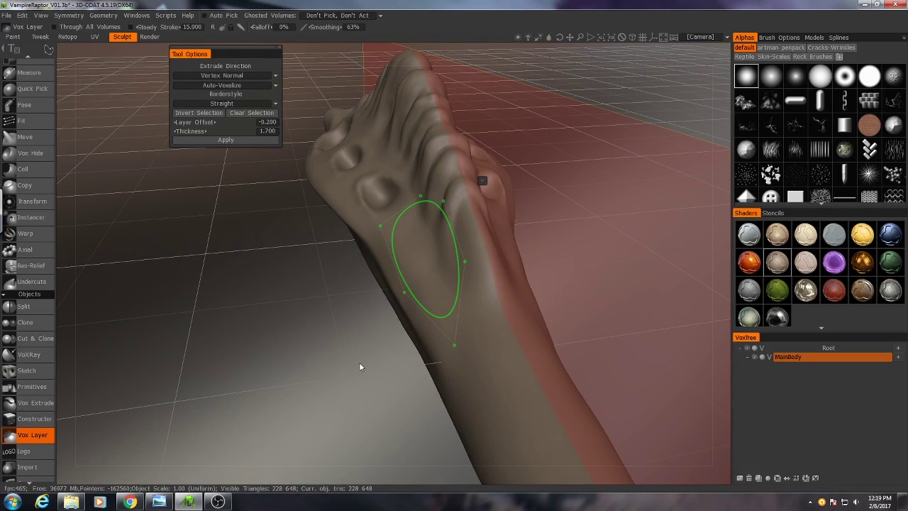
Select the area enclosed by the egg-shaped curve and examine its fit on the flank from several angles.
{"action": "key", "text": "Return"}
{"action": "right_click_drag", "start_coordinate": [299, 266], "coordinate": [365, 351]}
{"action": "left_click_drag", "start_coordinate": [365, 348], "coordinate": [408, 367], "text": "alt"}
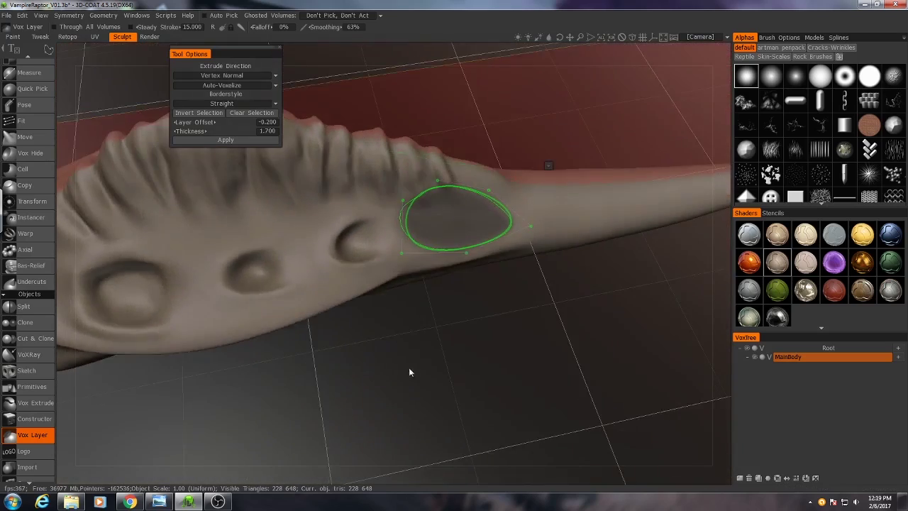
{"action": "right_click_drag", "start_coordinate": [409, 368], "coordinate": [413, 406], "text": "alt"}
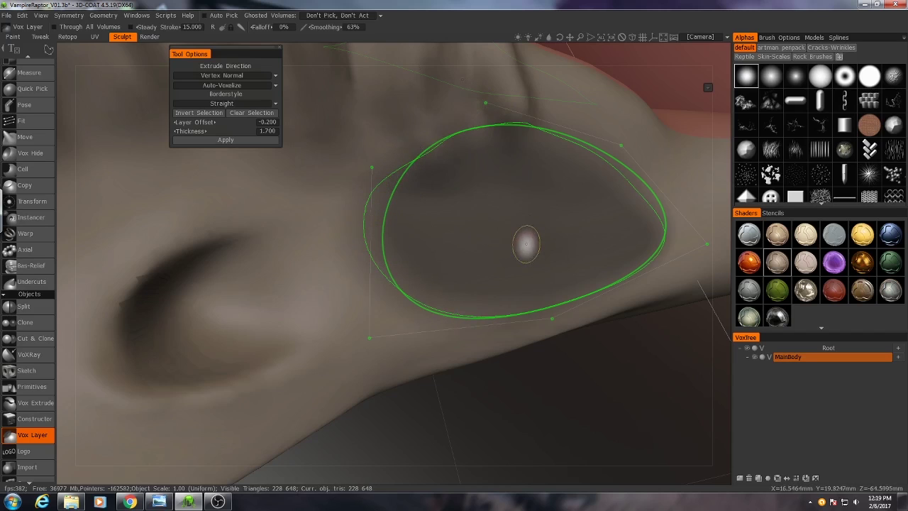
{"action": "mouse_move", "coordinate": [548, 379]}
{"action": "right_mouse_down"}
{"action": "mouse_move", "coordinate": [549, 389]}
{"action": "mouse_move", "coordinate": [458, 359]}
{"action": "mouse_move", "coordinate": [437, 340]}
{"action": "mouse_move", "coordinate": [452, 343]}
{"action": "mouse_move", "coordinate": [385, 308]}
{"action": "mouse_move", "coordinate": [390, 316]}
{"action": "right_mouse_up"}
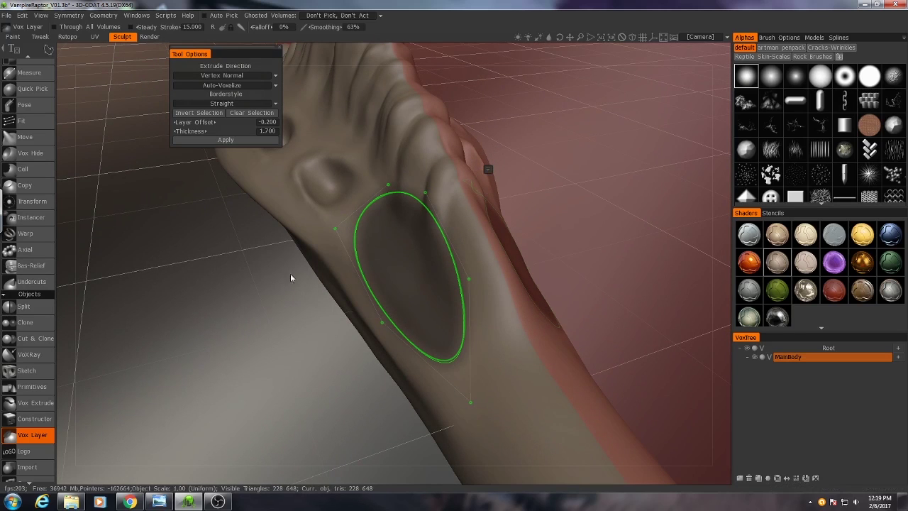
{"action": "right_click_drag", "start_coordinate": [339, 368], "coordinate": [407, 358]}
Cancel the flank selection and clear the egg-shaped curve behind the rearmost recess.
{"action": "right_click", "coordinate": [589, 181]}
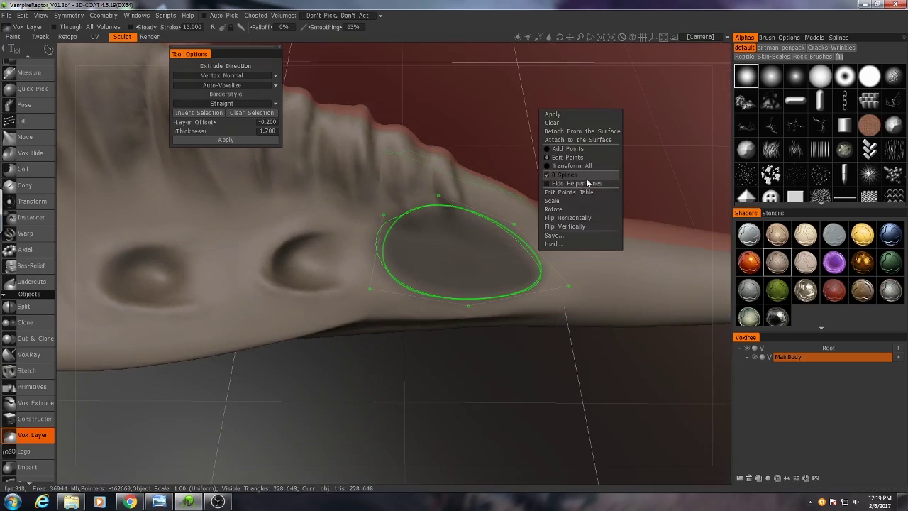
{"action": "left_click", "coordinate": [562, 119]}
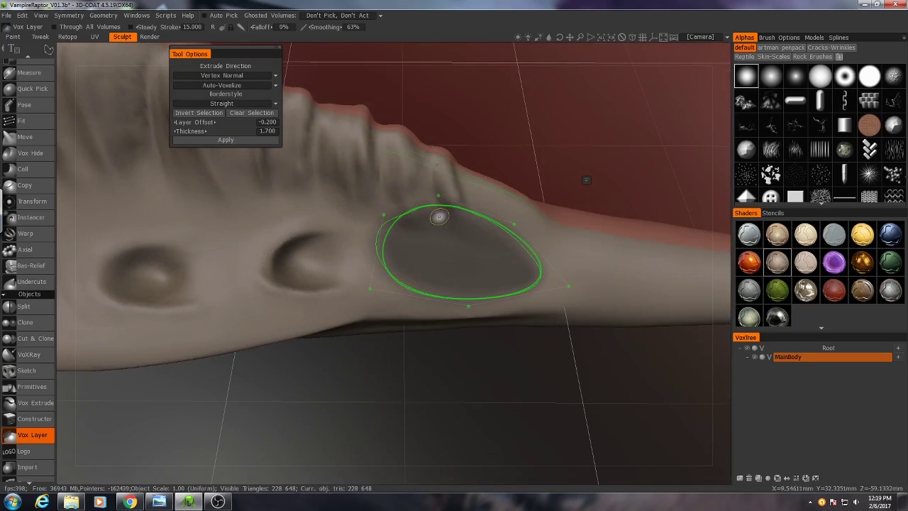
{"action": "left_click", "coordinate": [438, 216]}
{"action": "right_click", "coordinate": [582, 182]}
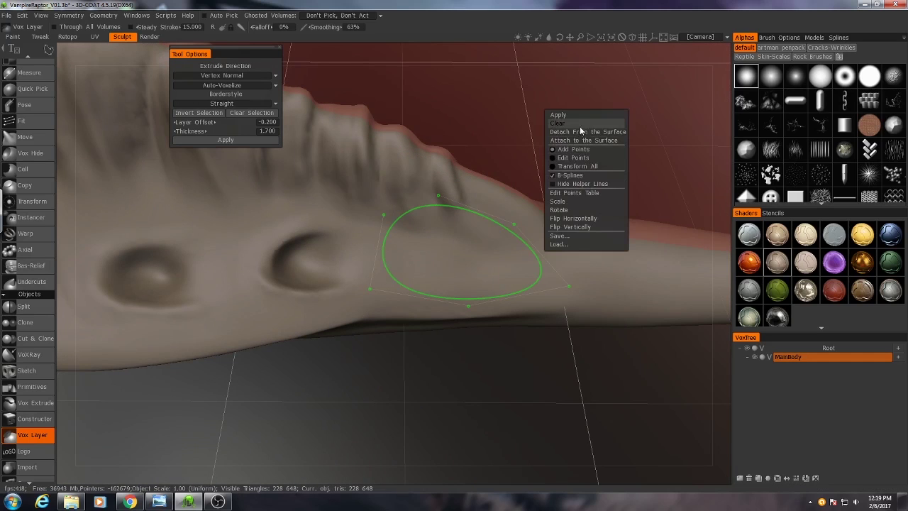
{"action": "left_click", "coordinate": [579, 125]}
Choose the closed-curve selection mode for the area ahead of the foremost recess and turn off B-Splines.
{"action": "middle_click_drag", "start_coordinate": [127, 259], "coordinate": [521, 286], "text": "alt"}
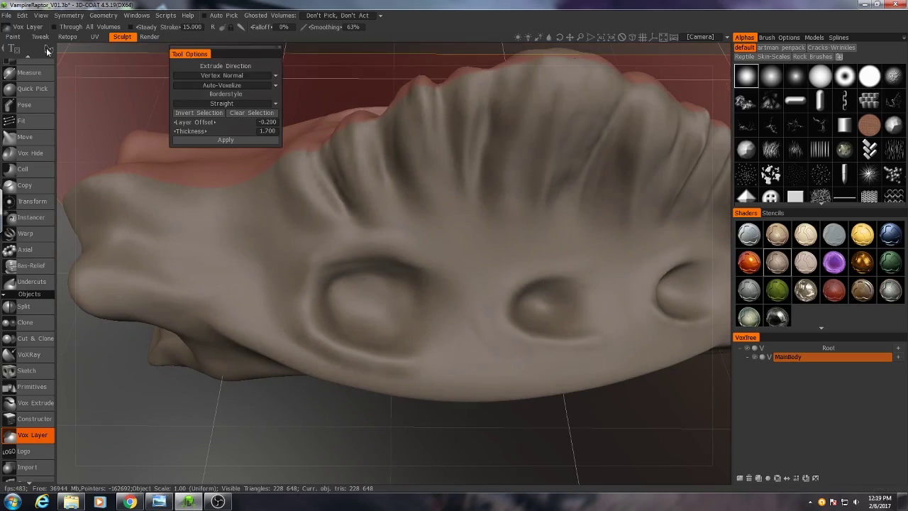
{"action": "mouse_move", "coordinate": [48, 51]}
{"action": "left_click", "coordinate": [293, 54]}
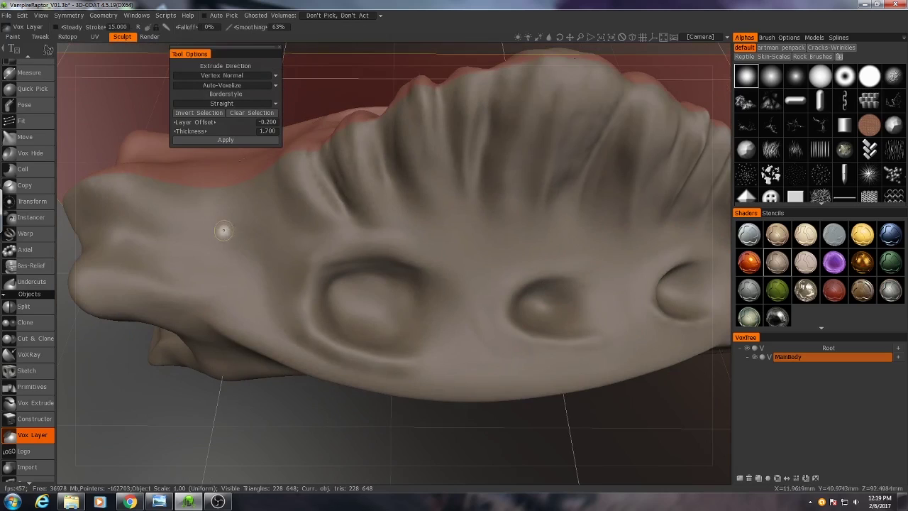
{"action": "middle_click_drag", "start_coordinate": [251, 273], "coordinate": [362, 286]}
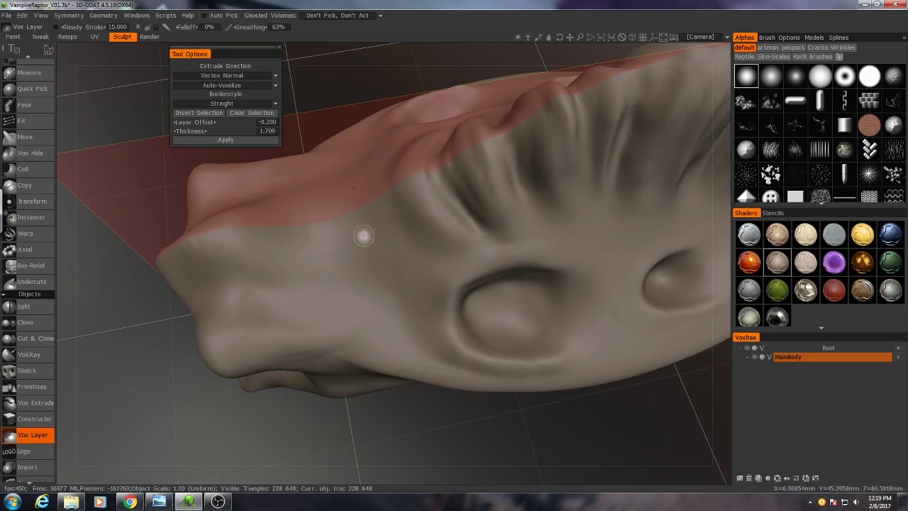
{"action": "middle_click_drag", "start_coordinate": [385, 279], "coordinate": [382, 299]}
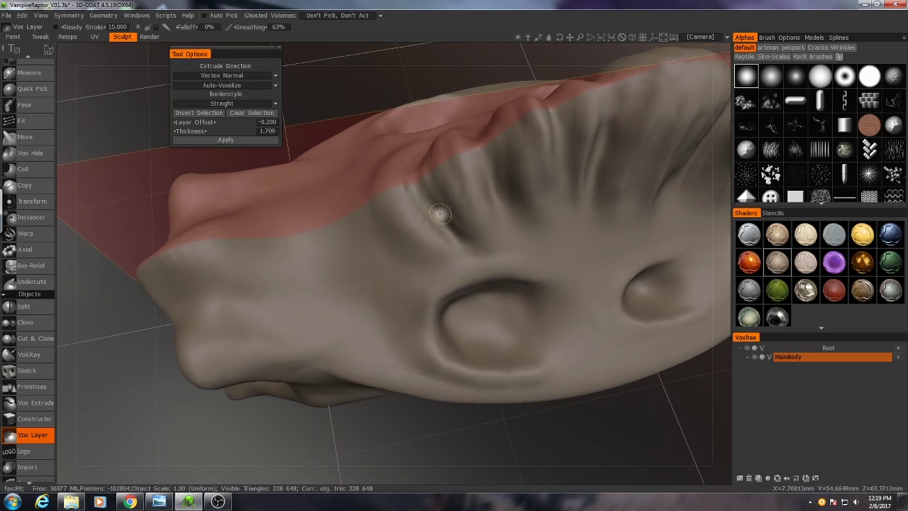
{"action": "middle_click_drag", "start_coordinate": [382, 298], "coordinate": [383, 256]}
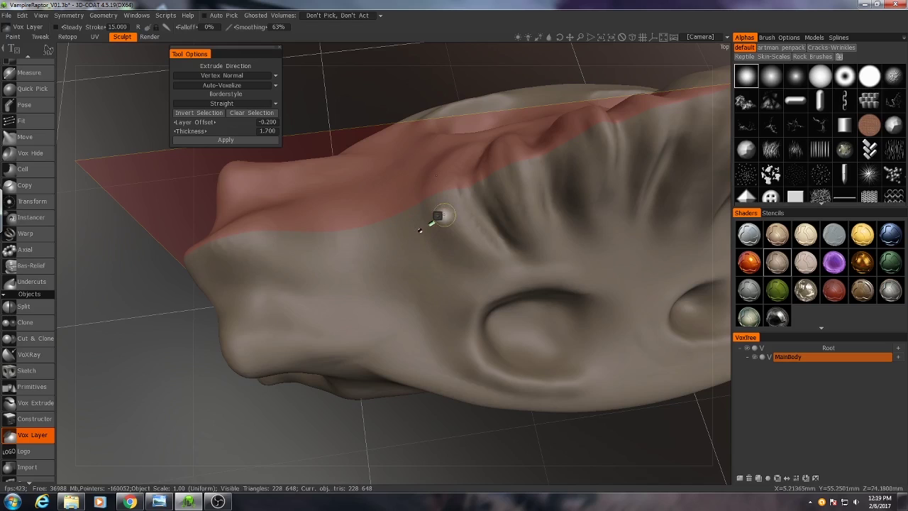
{"action": "right_click", "coordinate": [436, 216]}
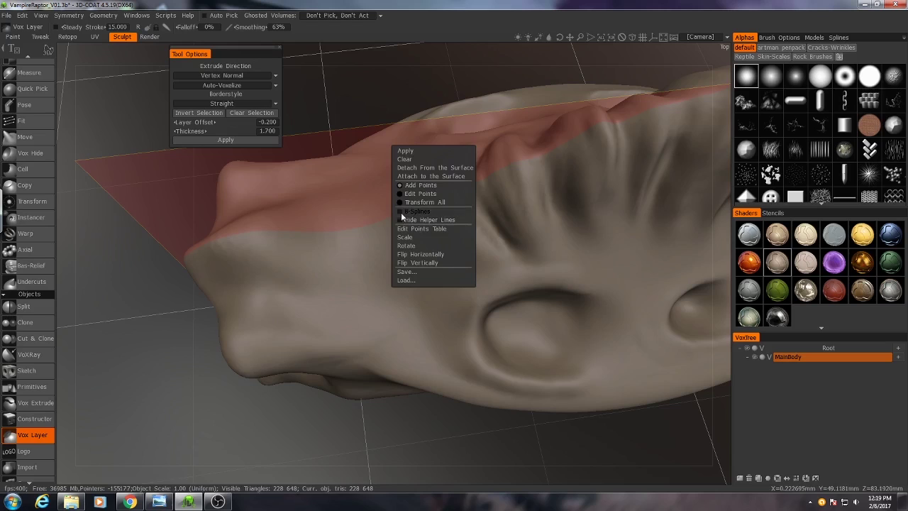
{"action": "left_click", "coordinate": [401, 212]}
Place curve points from beside the front folds down along the foremost recess's front rim to the lower flank.
{"action": "left_click", "coordinate": [420, 232]}
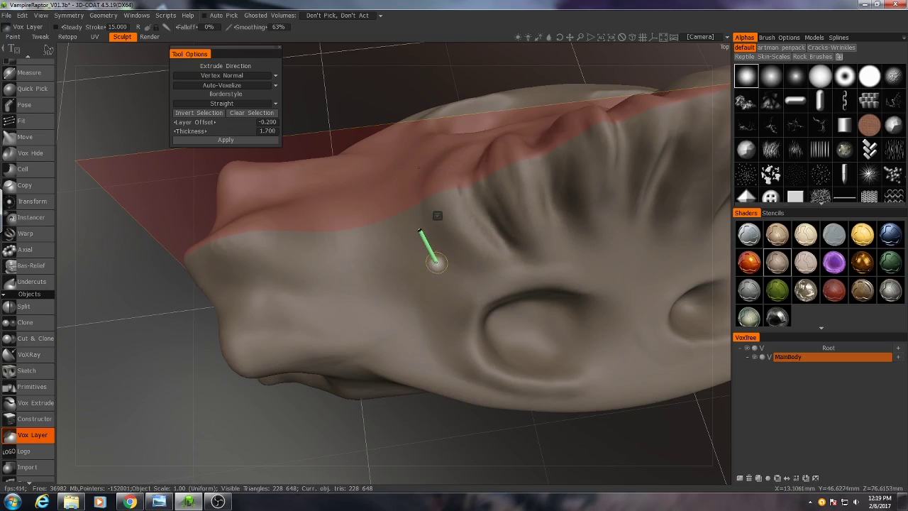
{"action": "left_click", "coordinate": [439, 262]}
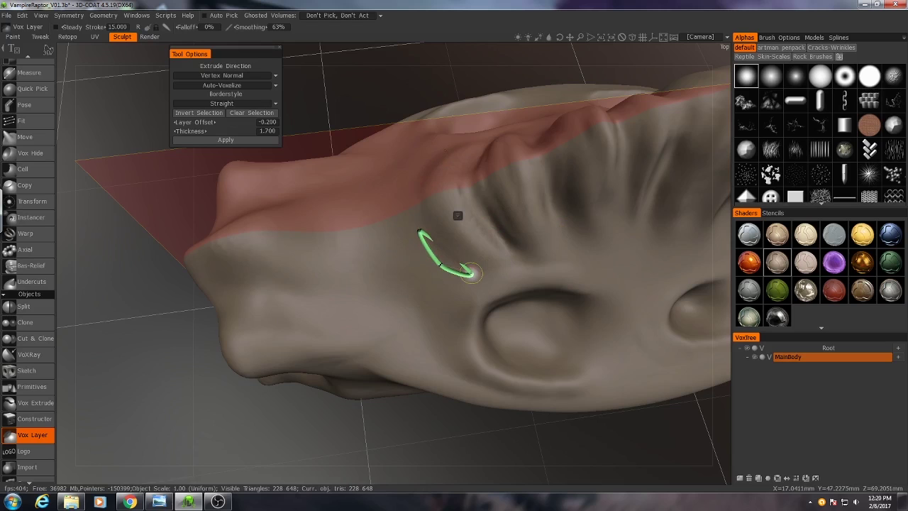
{"action": "left_click", "coordinate": [470, 277]}
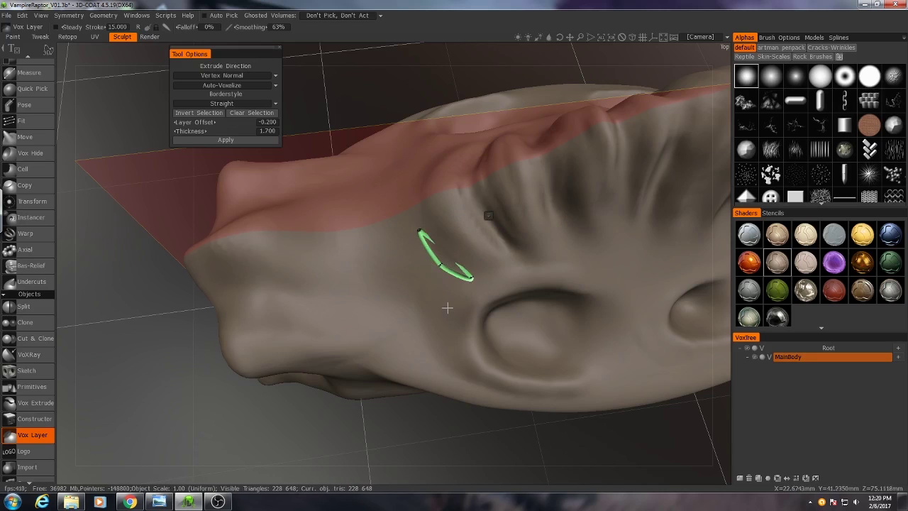
{"action": "left_click_drag", "start_coordinate": [447, 307], "coordinate": [430, 267], "text": "alt"}
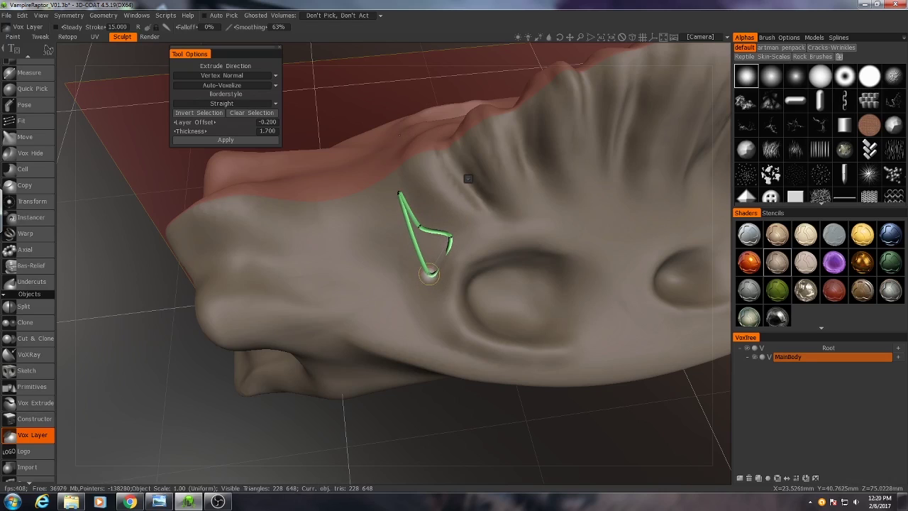
{"action": "left_click", "coordinate": [426, 275]}
{"action": "left_click", "coordinate": [434, 320]}
{"action": "left_click", "coordinate": [450, 361]}
Continue the curve along the lower flank and up a jagged, notched front edge, closing it at its first point.
{"action": "left_click", "coordinate": [407, 355]}
{"action": "left_click", "coordinate": [328, 326]}
{"action": "left_click", "coordinate": [344, 304]}
{"action": "left_click", "coordinate": [323, 289]}
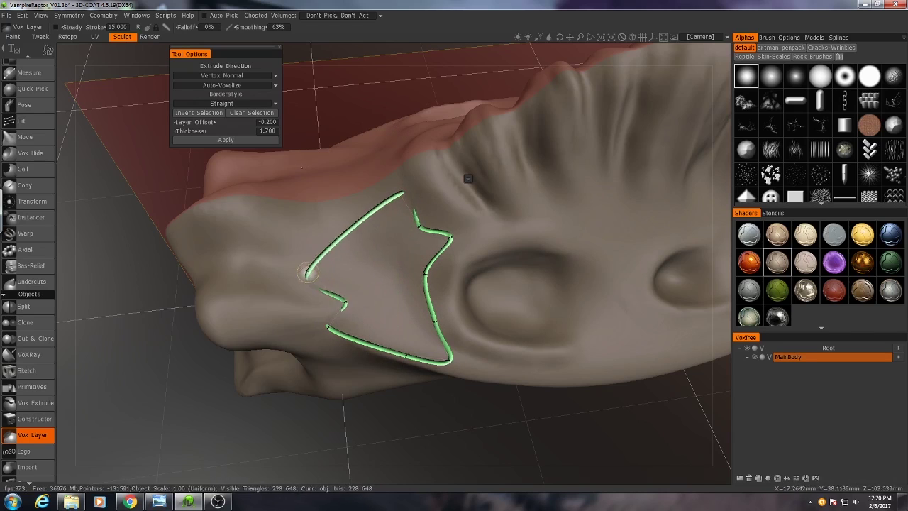
{"action": "left_click", "coordinate": [306, 273]}
{"action": "left_click", "coordinate": [323, 248]}
{"action": "left_click", "coordinate": [307, 222]}
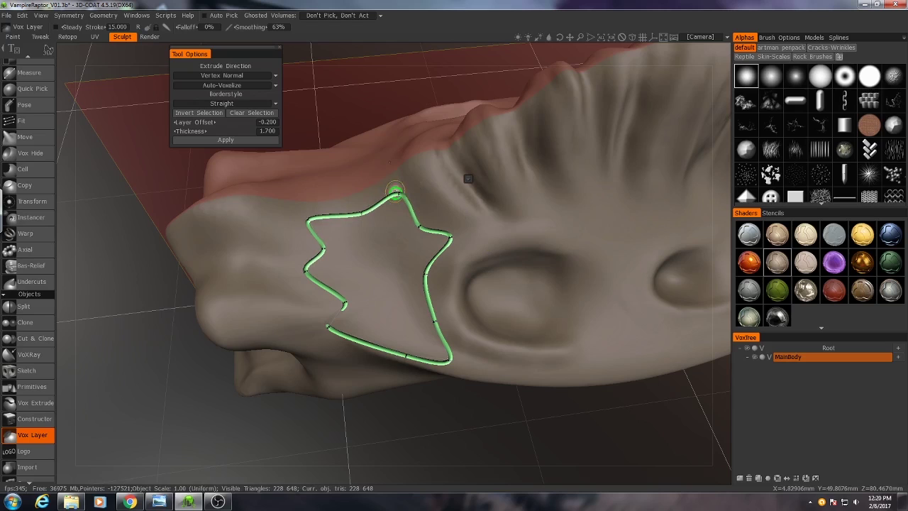
{"action": "left_click", "coordinate": [399, 192]}
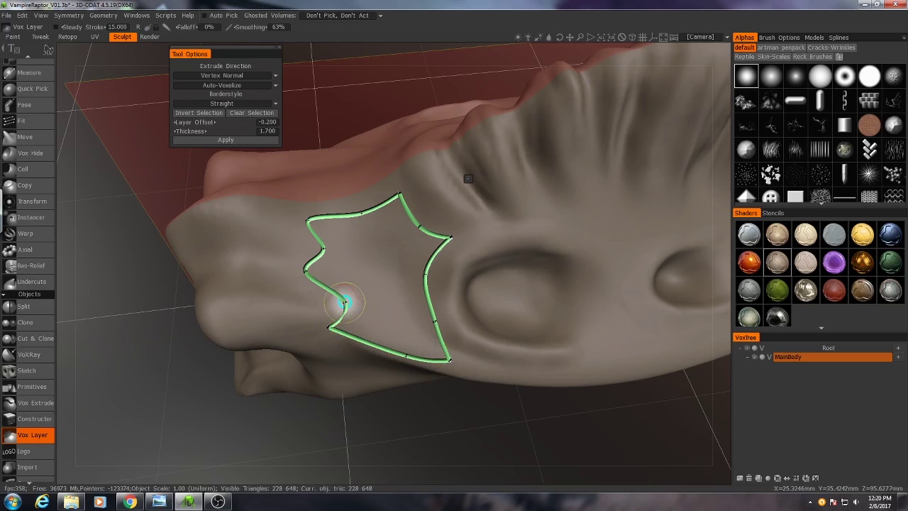
Switch the curve to point editing, pull its two front tips forward into longer spikes and adjust the lower notch.
{"action": "left_click_drag", "start_coordinate": [310, 224], "coordinate": [291, 214]}
{"action": "left_click_drag", "start_coordinate": [305, 270], "coordinate": [281, 268]}
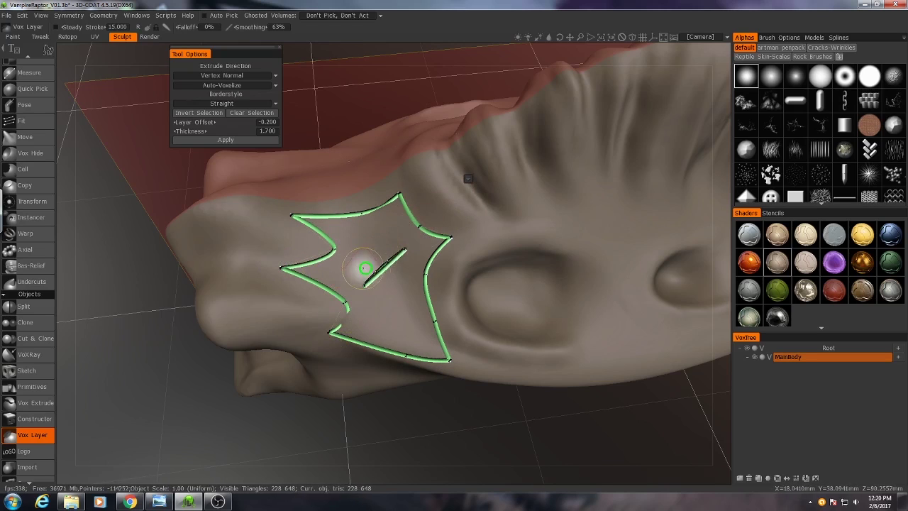
{"action": "right_click", "coordinate": [468, 183]}
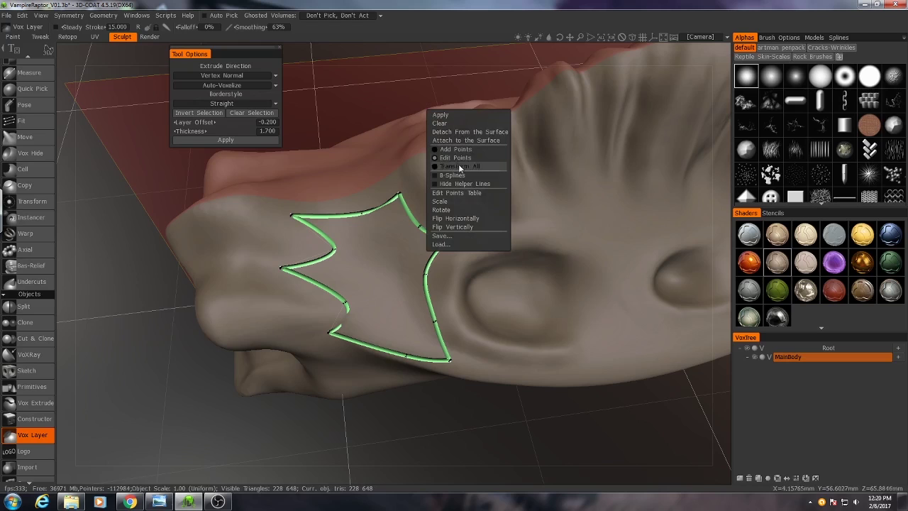
{"action": "left_click", "coordinate": [459, 159]}
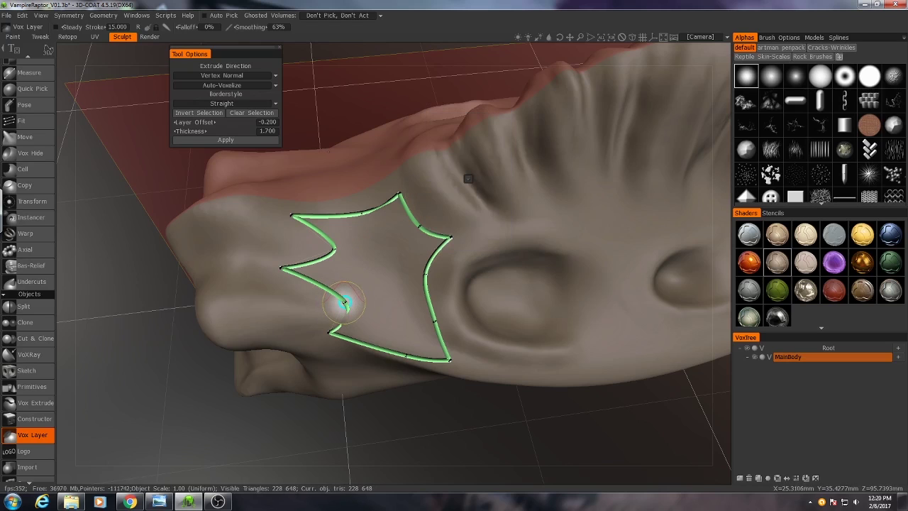
{"action": "mouse_move", "coordinate": [344, 303]}
{"action": "left_mouse_down"}
{"action": "mouse_move", "coordinate": [361, 295]}
{"action": "mouse_move", "coordinate": [339, 306]}
{"action": "left_mouse_up"}
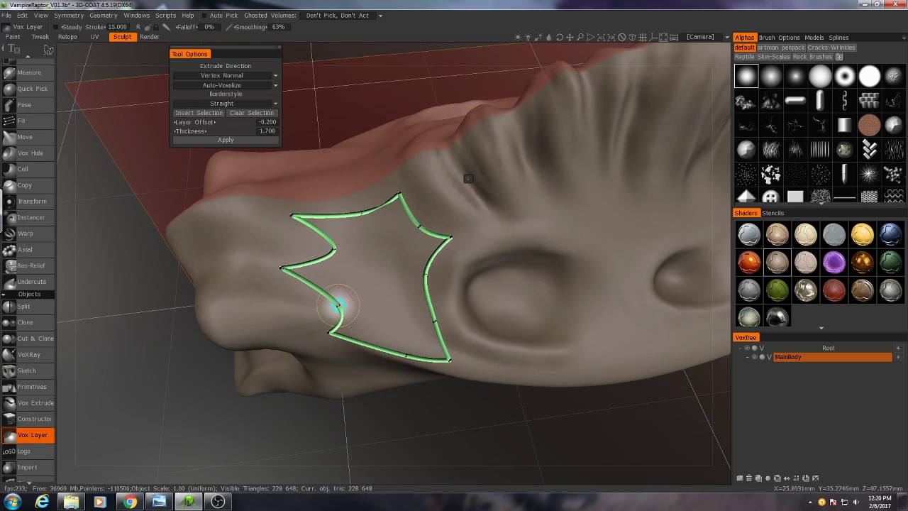
Reposition the jagged curve's front notches and outer corner points to fit the body in front of the foremost recess.
{"action": "left_click_drag", "start_coordinate": [477, 328], "coordinate": [440, 291], "text": "alt"}
{"action": "right_click_drag", "start_coordinate": [440, 291], "coordinate": [387, 262], "text": "alt"}
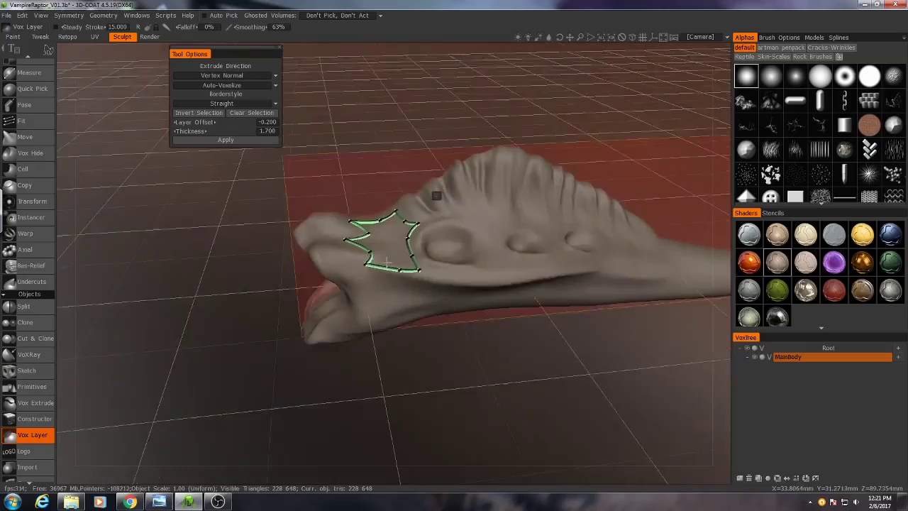
{"action": "left_click_drag", "start_coordinate": [387, 262], "coordinate": [412, 312], "text": "alt"}
{"action": "right_click_drag", "start_coordinate": [411, 312], "coordinate": [468, 341], "text": "alt"}
{"action": "left_click_drag", "start_coordinate": [312, 249], "coordinate": [361, 253]}
{"action": "left_click_drag", "start_coordinate": [454, 284], "coordinate": [426, 262], "text": "alt"}
{"action": "left_click_drag", "start_coordinate": [472, 229], "coordinate": [506, 228]}
{"action": "left_click_drag", "start_coordinate": [439, 289], "coordinate": [454, 319], "text": "alt"}
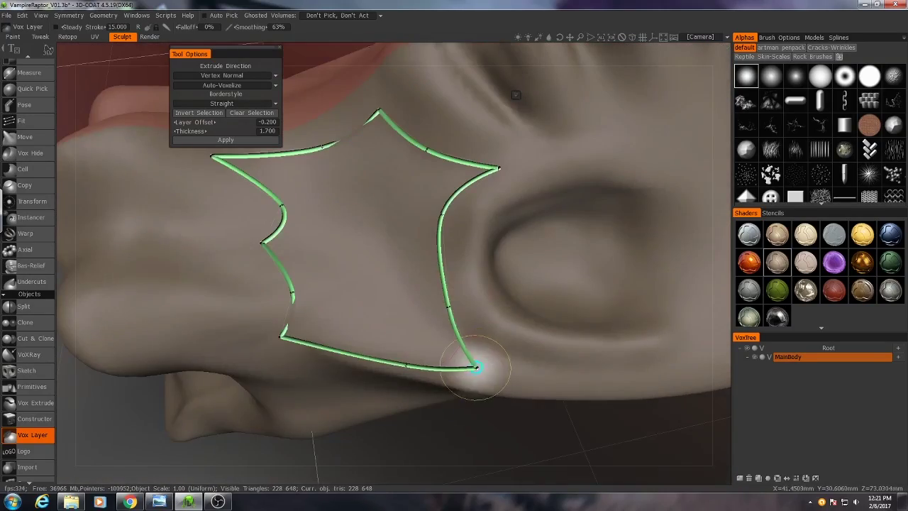
{"action": "left_click_drag", "start_coordinate": [475, 368], "coordinate": [495, 346]}
{"action": "right_click_drag", "start_coordinate": [495, 346], "coordinate": [483, 334], "text": "alt"}
{"action": "left_click_drag", "start_coordinate": [296, 265], "coordinate": [302, 258]}
{"action": "left_click_drag", "start_coordinate": [302, 258], "coordinate": [413, 295], "text": "alt"}
Select the area enclosed by the jagged curve and clear the curve, keeping the selection.
{"action": "middle_click_drag", "start_coordinate": [412, 294], "coordinate": [399, 277]}
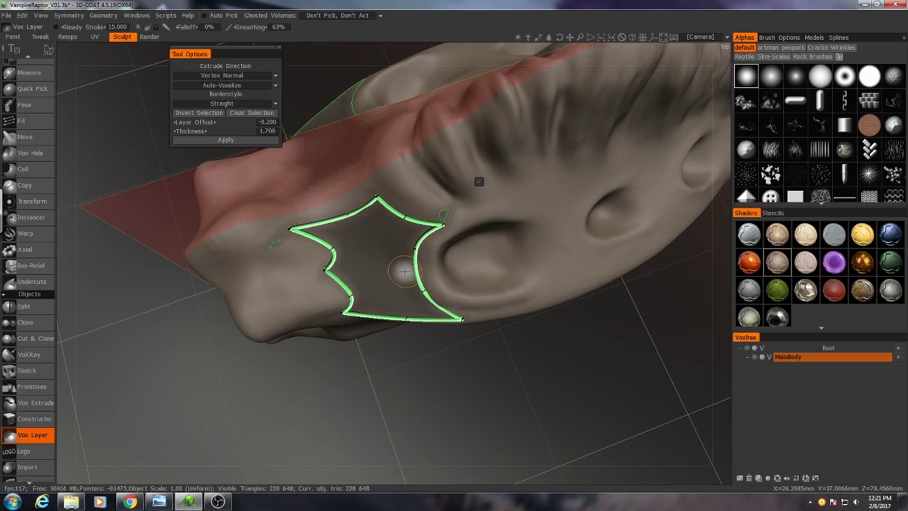
{"action": "middle_click_drag", "start_coordinate": [376, 263], "coordinate": [360, 285]}
{"action": "scroll", "coordinate": [373, 318], "scroll_direction": "up", "scroll_amount": 3}
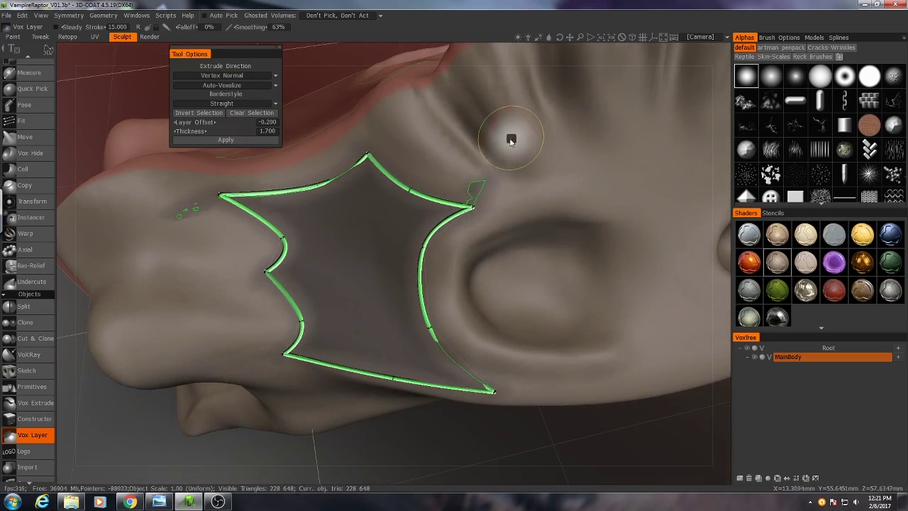
{"action": "right_click", "coordinate": [511, 138]}
{"action": "left_click", "coordinate": [494, 83]}
{"action": "middle_click_drag", "start_coordinate": [403, 186], "coordinate": [401, 241]}
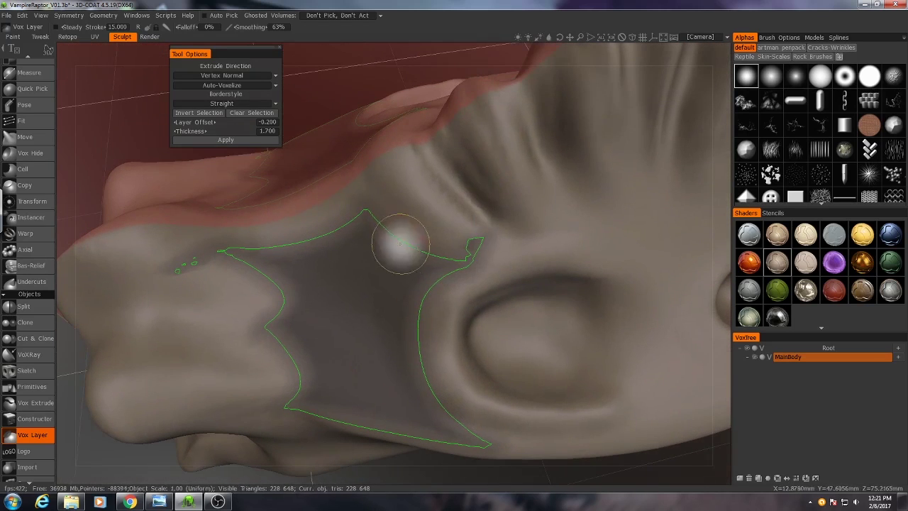
Switch to freehand brush selection and deselect the stray patches at the selection's upper front tip and rear corner.
{"action": "mouse_move", "coordinate": [468, 229]}
{"action": "middle_mouse_down"}
{"action": "mouse_move", "coordinate": [412, 217]}
{"action": "mouse_move", "coordinate": [419, 197]}
{"action": "mouse_move", "coordinate": [466, 203]}
{"action": "mouse_move", "coordinate": [388, 245]}
{"action": "mouse_move", "coordinate": [357, 225]}
{"action": "middle_mouse_up"}
{"action": "key", "text": "w"}
{"action": "key", "text": "w"}
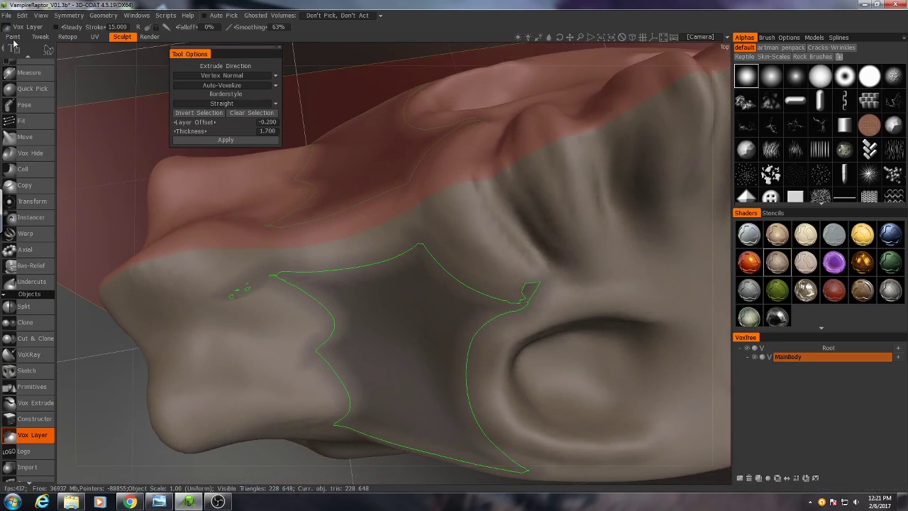
{"action": "mouse_move", "coordinate": [48, 51]}
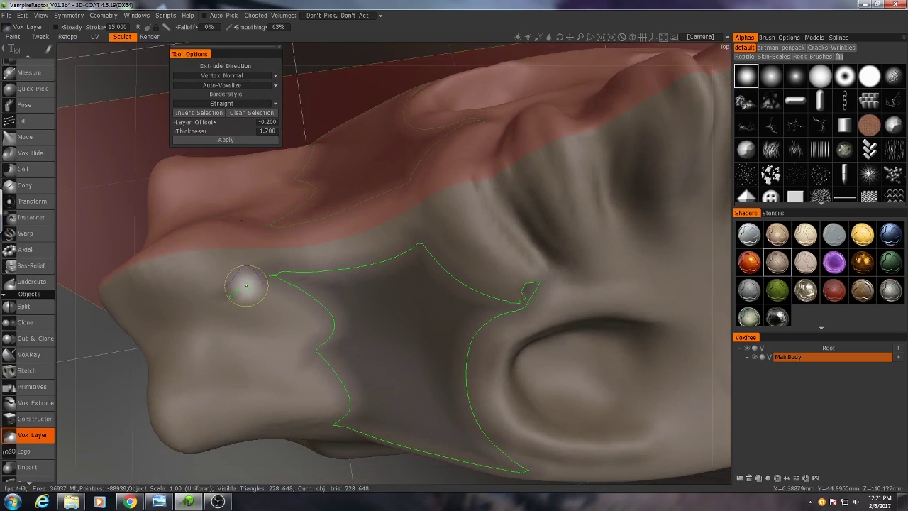
{"action": "left_click", "coordinate": [259, 271], "text": "ctrl"}
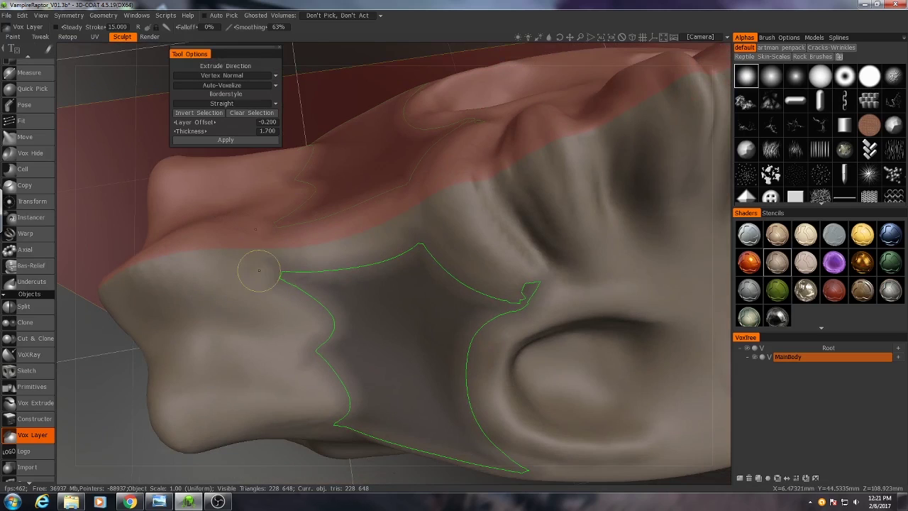
{"action": "left_click", "coordinate": [516, 276], "text": "ctrl"}
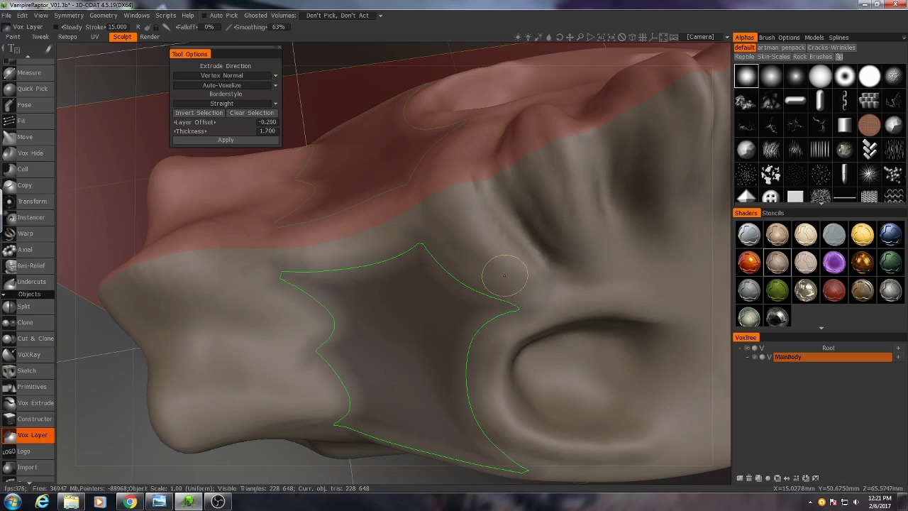
Try to retouch the selection's lower rear corner with freehand strokes and undo them.
{"action": "mouse_move", "coordinate": [527, 270]}
{"action": "left_mouse_down", "text": "alt"}
{"action": "mouse_move", "coordinate": [503, 248]}
{"action": "mouse_move", "coordinate": [376, 233]}
{"action": "mouse_move", "coordinate": [369, 249]}
{"action": "mouse_move", "coordinate": [430, 269]}
{"action": "mouse_move", "coordinate": [434, 283]}
{"action": "left_mouse_up", "text": "alt"}
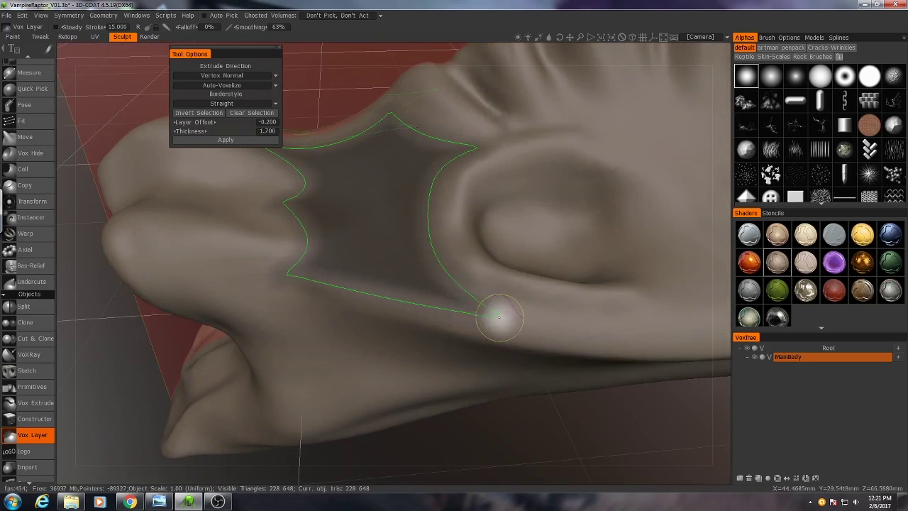
{"action": "mouse_move", "coordinate": [523, 320]}
{"action": "left_mouse_down", "text": "ctrl"}
{"action": "mouse_move", "coordinate": [458, 300]}
{"action": "mouse_move", "coordinate": [438, 278]}
{"action": "left_mouse_up", "text": "ctrl"}
{"action": "key", "text": "ctrl+z"}
{"action": "key", "text": "ctrl+z"}
{"action": "mouse_move", "coordinate": [495, 254]}
{"action": "middle_mouse_down", "text": "alt"}
{"action": "mouse_move", "coordinate": [469, 280]}
{"action": "mouse_move", "coordinate": [403, 301]}
{"action": "middle_mouse_up", "text": "alt"}
{"action": "mouse_move", "coordinate": [497, 194]}
{"action": "left_mouse_down"}
{"action": "mouse_move", "coordinate": [557, 256]}
{"action": "mouse_move", "coordinate": [578, 256]}
{"action": "mouse_move", "coordinate": [458, 263]}
{"action": "mouse_move", "coordinate": [314, 146]}
{"action": "left_mouse_up"}
{"action": "key", "text": "ctrl+z"}
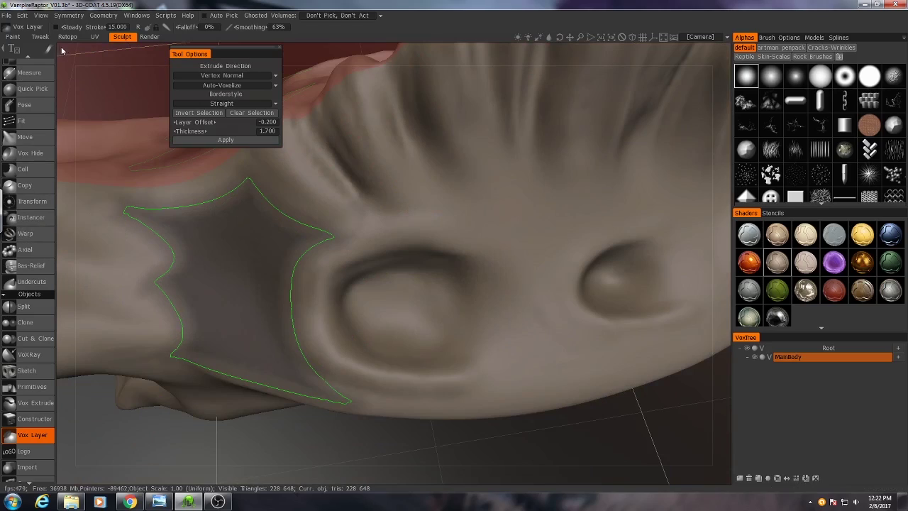
Examine the selected plate area's shape and fit in front of the foremost recess from several angles and distances.
{"action": "middle_click_drag", "start_coordinate": [357, 221], "coordinate": [468, 271], "text": "alt"}
{"action": "right_click_drag", "start_coordinate": [468, 271], "coordinate": [498, 274], "text": "alt"}
{"action": "mouse_move", "coordinate": [499, 274]}
{"action": "left_mouse_down", "text": "alt"}
{"action": "mouse_move", "coordinate": [482, 319]}
{"action": "mouse_move", "coordinate": [352, 320]}
{"action": "mouse_move", "coordinate": [462, 295]}
{"action": "left_mouse_up", "text": "alt"}
{"action": "right_click_drag", "start_coordinate": [462, 296], "coordinate": [471, 288], "text": "alt"}
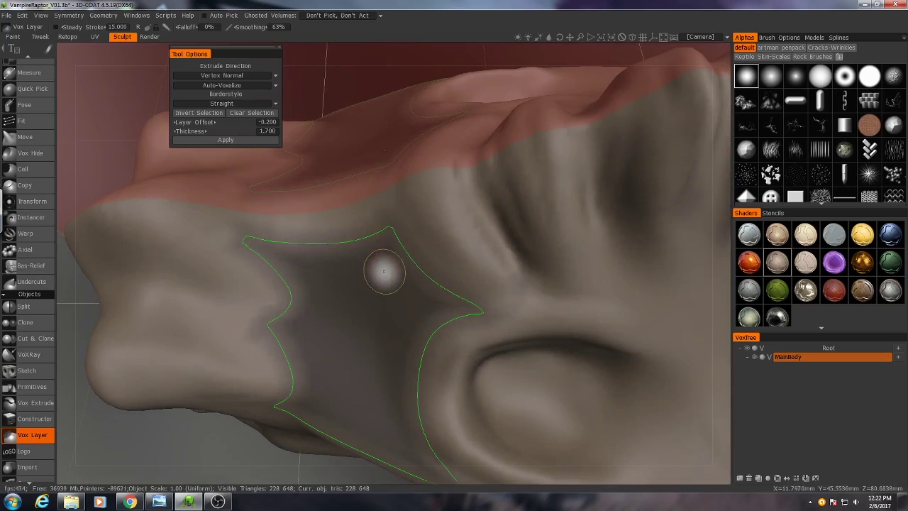
{"action": "middle_click_drag", "start_coordinate": [512, 272], "coordinate": [444, 257], "text": "alt"}
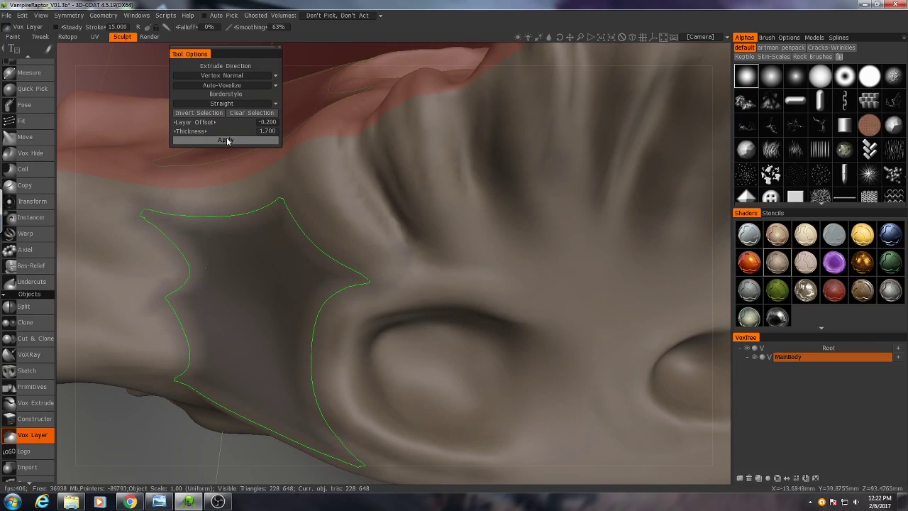
{"action": "right_click_drag", "start_coordinate": [469, 263], "coordinate": [404, 225], "text": "alt"}
{"action": "left_click_drag", "start_coordinate": [405, 225], "coordinate": [402, 204], "text": "alt"}
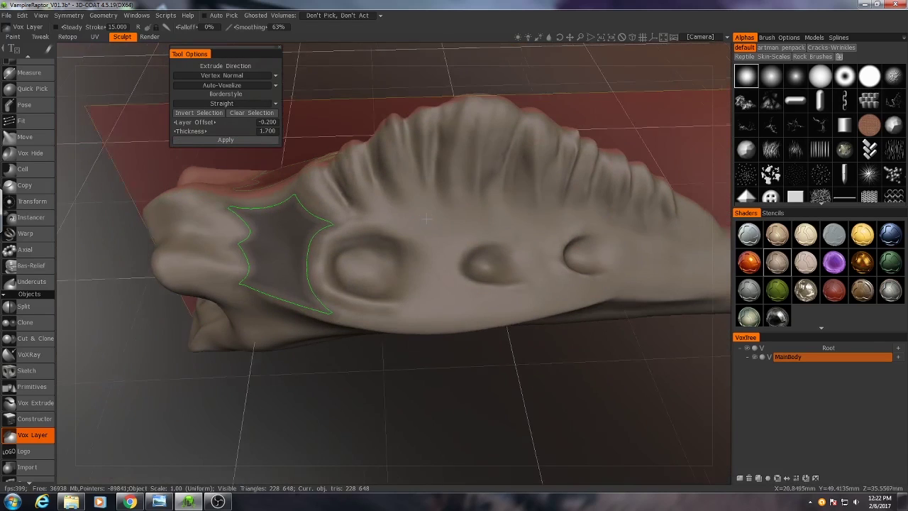
{"action": "middle_click_drag", "start_coordinate": [402, 204], "coordinate": [375, 203], "text": "alt"}
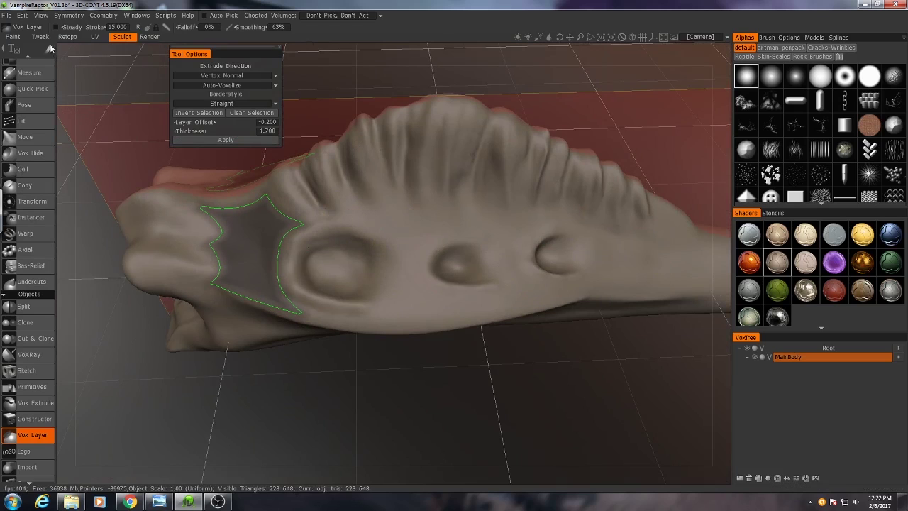
Draw a closed curve on the flank between the first and second recesses, outlining the second armor plate.
{"action": "mouse_move", "coordinate": [50, 47]}
{"action": "left_click", "coordinate": [293, 53]}
{"action": "right_click_drag", "start_coordinate": [305, 149], "coordinate": [343, 177], "text": "alt"}
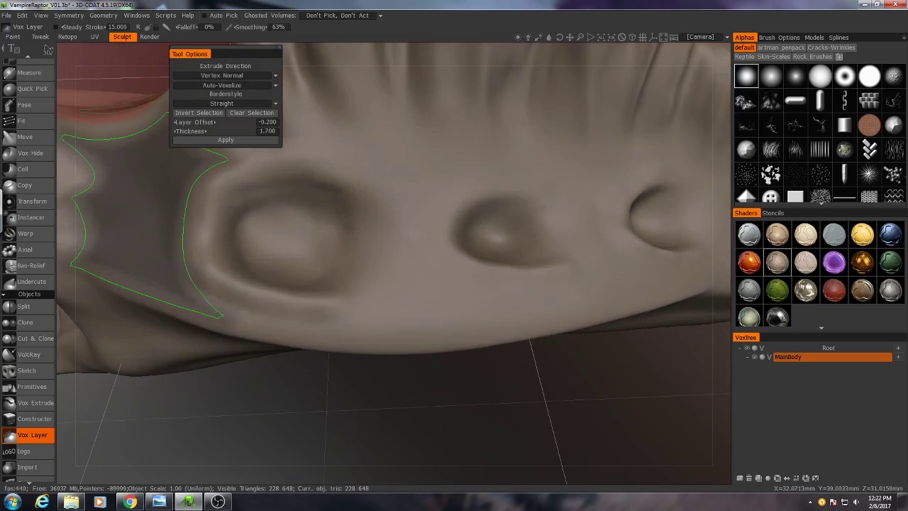
{"action": "left_click_drag", "start_coordinate": [343, 177], "coordinate": [324, 181], "text": "alt"}
{"action": "left_click", "coordinate": [298, 170]}
{"action": "mouse_move", "coordinate": [422, 151]}
{"action": "left_mouse_down"}
{"action": "mouse_move", "coordinate": [502, 182]}
{"action": "mouse_move", "coordinate": [480, 302]}
{"action": "mouse_move", "coordinate": [534, 348]}
{"action": "mouse_move", "coordinate": [314, 350]}
{"action": "mouse_move", "coordinate": [375, 197]}
{"action": "mouse_move", "coordinate": [291, 170]}
{"action": "left_mouse_up"}
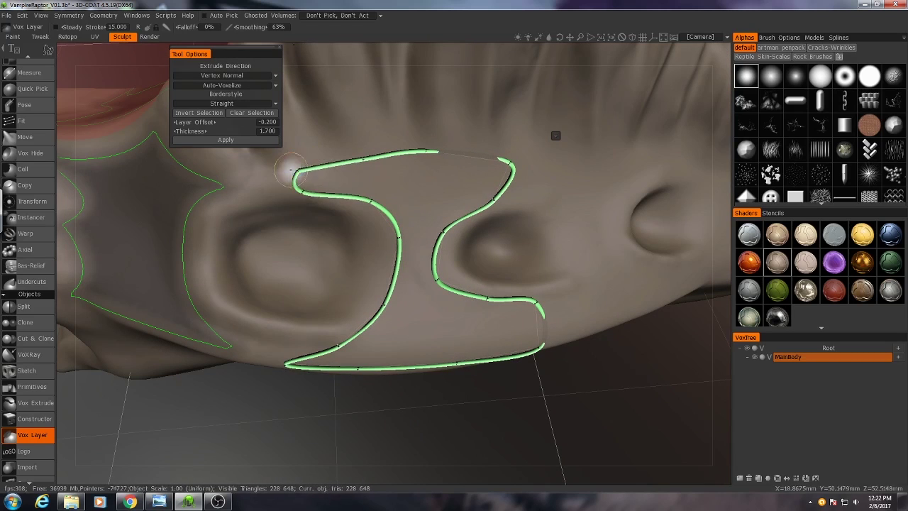
Turn the end points of the second plate's curve into sharp corners.
{"action": "left_click_drag", "start_coordinate": [498, 174], "coordinate": [503, 135], "text": "alt"}
{"action": "right_click", "coordinate": [448, 214]}
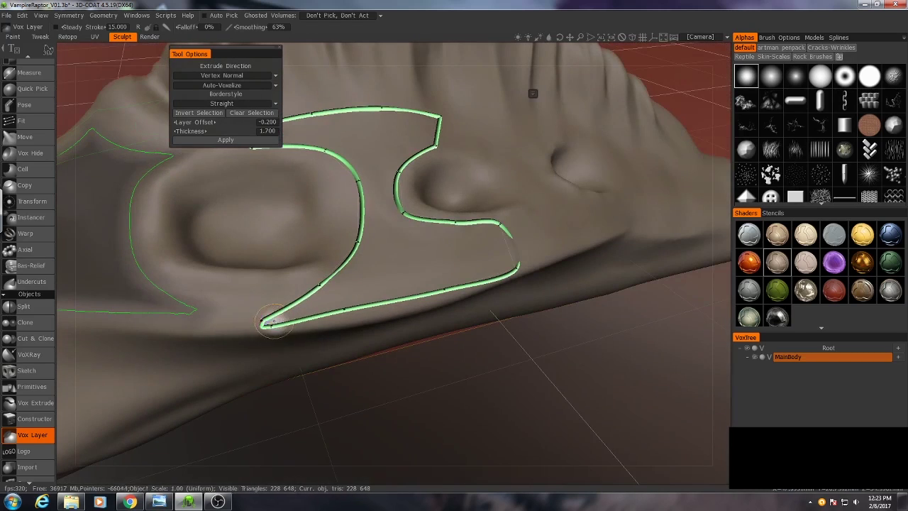
{"action": "right_click", "coordinate": [235, 303]}
{"action": "right_click", "coordinate": [266, 324]}
{"action": "right_click", "coordinate": [503, 222]}
{"action": "mouse_move", "coordinate": [503, 222]}
{"action": "left_mouse_down", "text": "alt"}
{"action": "mouse_move", "coordinate": [383, 333]}
{"action": "mouse_move", "coordinate": [507, 234]}
{"action": "left_mouse_up", "text": "alt"}
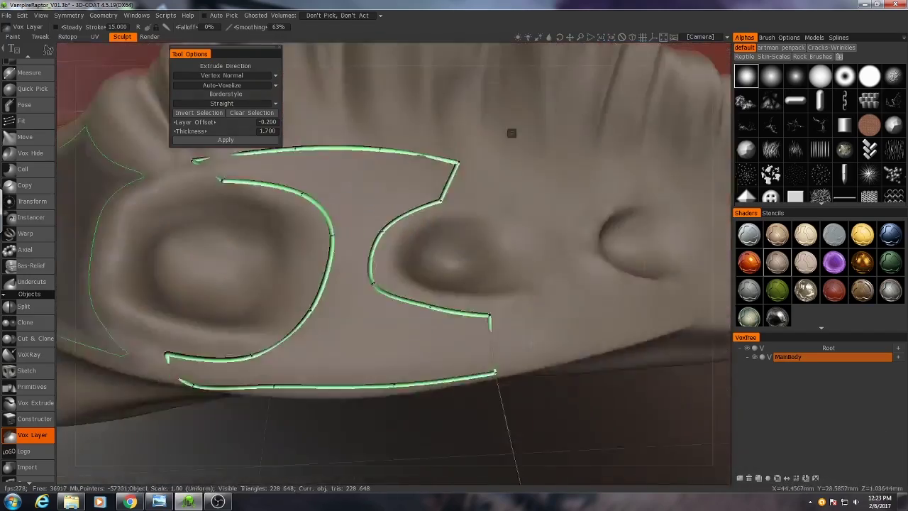
Select the area enclosed by the second plate's curve and trim the selection's upper rear corner with freehand brush deselection.
{"action": "right_click_drag", "start_coordinate": [507, 234], "coordinate": [517, 284], "text": "alt"}
{"action": "left_click_drag", "start_coordinate": [516, 284], "coordinate": [404, 190], "text": "alt"}
{"action": "key", "text": "Return"}
{"action": "right_click_drag", "start_coordinate": [404, 190], "coordinate": [404, 141], "text": "alt"}
{"action": "mouse_move", "coordinate": [48, 49]}
{"action": "left_click", "coordinate": [86, 61]}
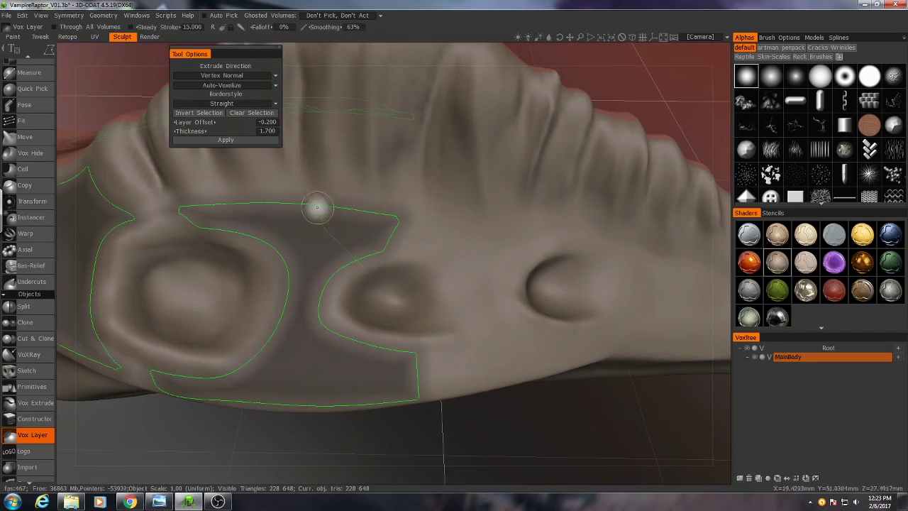
{"action": "left_click_drag", "start_coordinate": [316, 206], "coordinate": [366, 270], "text": "ctrl"}
Draw a closed curve between the second and third recesses for the third plate and make its corner points sharp.
{"action": "mouse_move", "coordinate": [366, 270]}
{"action": "left_mouse_down", "text": "alt"}
{"action": "mouse_move", "coordinate": [361, 287]}
{"action": "mouse_move", "coordinate": [458, 322]}
{"action": "mouse_move", "coordinate": [480, 408]}
{"action": "mouse_move", "coordinate": [524, 342]}
{"action": "mouse_move", "coordinate": [422, 243]}
{"action": "mouse_move", "coordinate": [509, 236]}
{"action": "left_mouse_up", "text": "alt"}
{"action": "left_click", "coordinate": [85, 61]}
{"action": "left_click", "coordinate": [407, 228]}
{"action": "right_click", "coordinate": [344, 231]}
{"action": "right_click", "coordinate": [544, 253]}
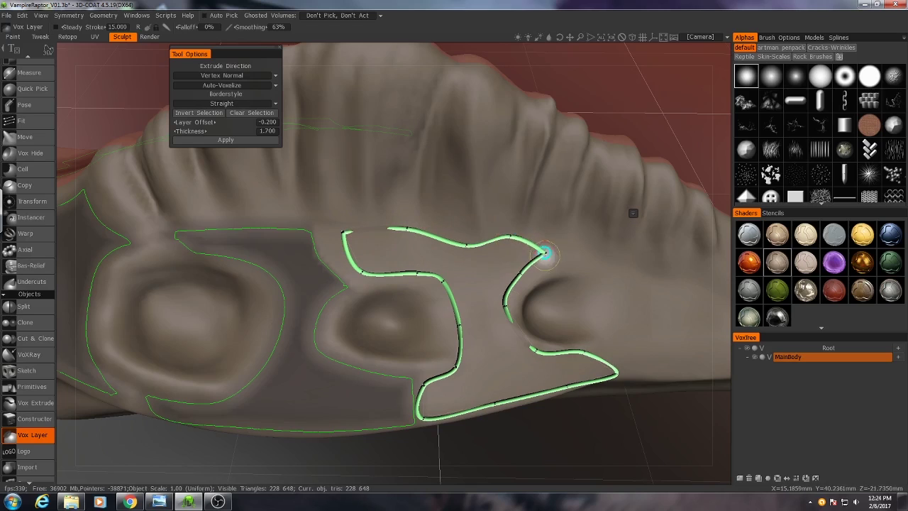
{"action": "right_click", "coordinate": [617, 372]}
{"action": "right_click", "coordinate": [423, 418]}
{"action": "right_click", "coordinate": [423, 385]}
{"action": "left_click_drag", "start_coordinate": [344, 231], "coordinate": [426, 256]}
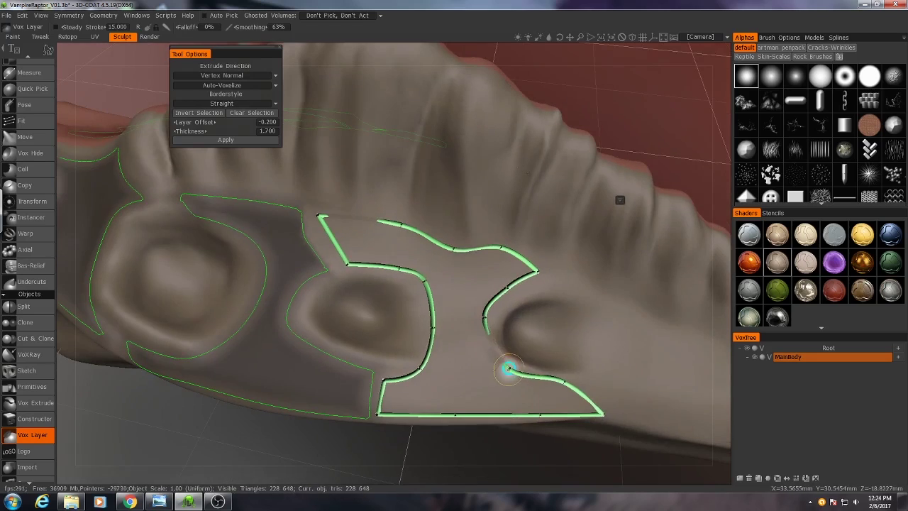
Adjust the curve point below the third recess and select the area enclosed by the third plate's curve.
{"action": "left_click_drag", "start_coordinate": [507, 367], "coordinate": [498, 366]}
{"action": "key", "text": "Return"}
{"action": "right_click_drag", "start_coordinate": [498, 366], "coordinate": [489, 270], "text": "alt"}
Draw a closed curve for the rearmost plate, running from behind the third recess along the flank toward the tail.
{"action": "left_click_drag", "start_coordinate": [489, 270], "coordinate": [475, 255], "text": "alt"}
{"action": "mouse_move", "coordinate": [541, 211]}
{"action": "left_click", "coordinate": [509, 153]}
{"action": "left_click", "coordinate": [372, 248]}
{"action": "left_click", "coordinate": [409, 294]}
{"action": "left_click", "coordinate": [431, 351]}
{"action": "left_click", "coordinate": [507, 365]}
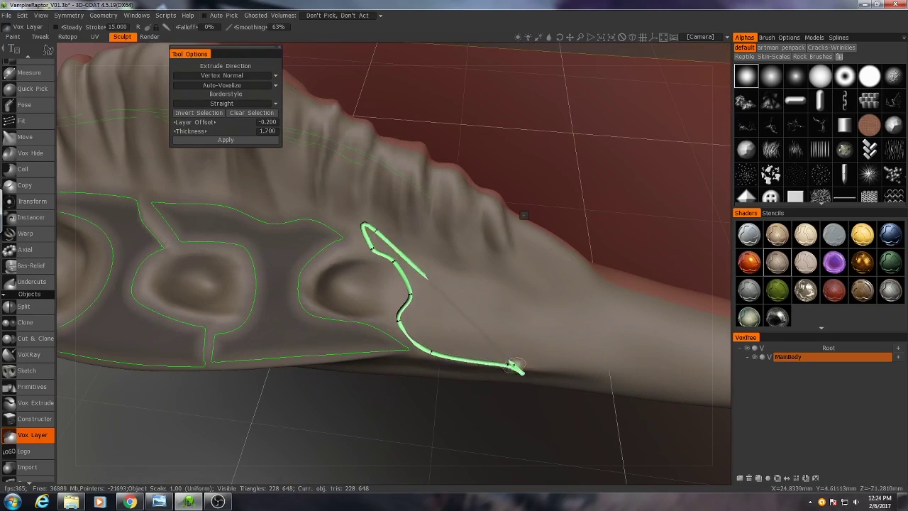
{"action": "left_click", "coordinate": [602, 371]}
{"action": "left_click", "coordinate": [661, 326]}
{"action": "left_click", "coordinate": [516, 298]}
{"action": "left_click", "coordinate": [455, 268]}
{"action": "left_click", "coordinate": [424, 246]}
Make the rearmost curve's tips at the recess and tail end sharp, and select the enclosed area.
{"action": "right_click", "coordinate": [357, 224]}
{"action": "right_click", "coordinate": [602, 371]}
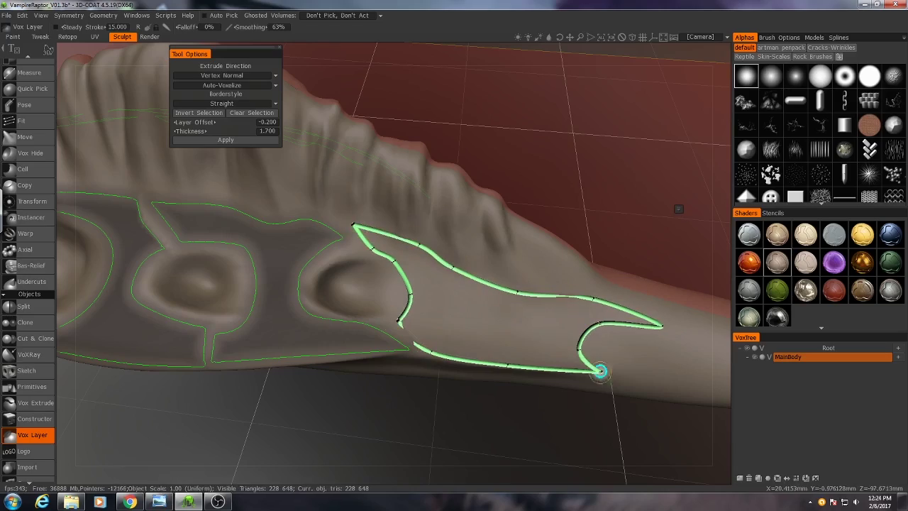
{"action": "right_click", "coordinate": [662, 326]}
{"action": "left_click_drag", "start_coordinate": [662, 326], "coordinate": [510, 337], "text": "alt"}
{"action": "key", "text": "Return"}
Switch to freehand brush selection and trim the selection edges around the rearmost recess with deselecting strokes.
{"action": "left_click", "coordinate": [546, 170]}
{"action": "mouse_move", "coordinate": [426, 255]}
{"action": "right_mouse_down", "text": "alt"}
{"action": "mouse_move", "coordinate": [366, 222]}
{"action": "mouse_move", "coordinate": [354, 273]}
{"action": "right_mouse_up", "text": "alt"}
{"action": "mouse_move", "coordinate": [355, 269]}
{"action": "left_mouse_down", "text": "ctrl"}
{"action": "mouse_move", "coordinate": [348, 235]}
{"action": "mouse_move", "coordinate": [566, 312]}
{"action": "left_mouse_up", "text": "ctrl"}
{"action": "left_click", "coordinate": [565, 312]}
{"action": "right_click_drag", "start_coordinate": [575, 329], "coordinate": [422, 382]}
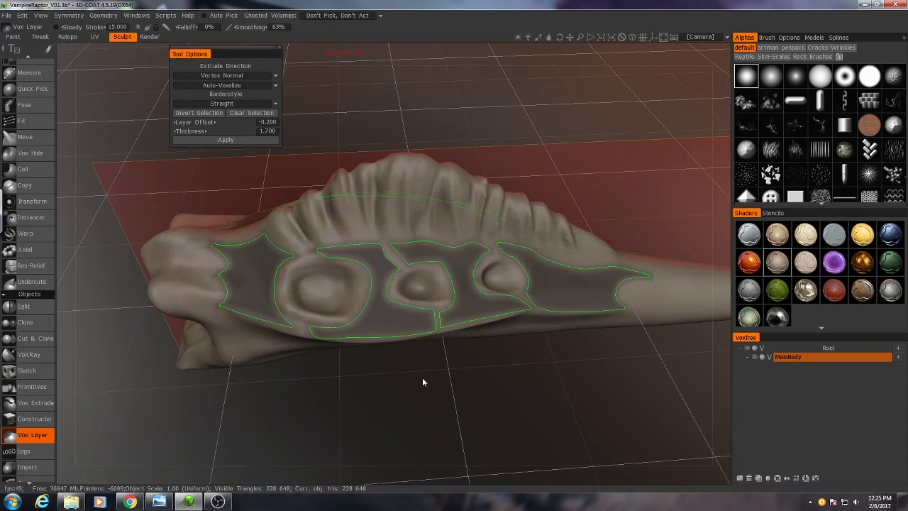
{"action": "right_click_drag", "start_coordinate": [485, 359], "coordinate": [435, 390]}
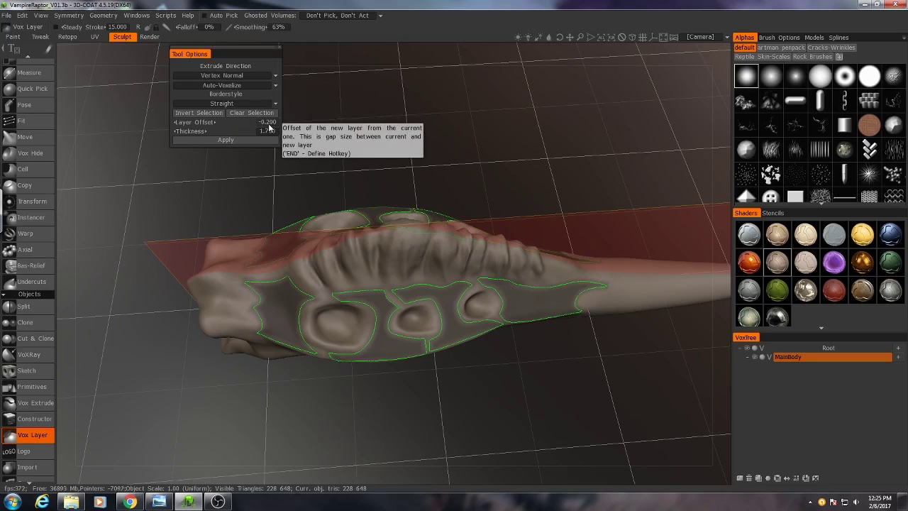
Confirm a layer offset of -0.200 and apply Vox Layer with a thickness of 1.700 to the selected plate areas.
{"action": "key", "text": "ctrl+z"}
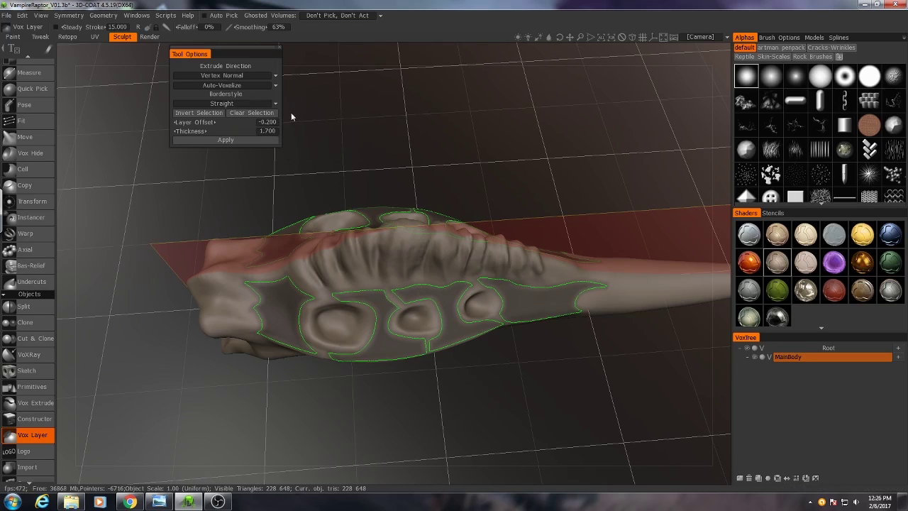
{"action": "left_click", "coordinate": [265, 124]}
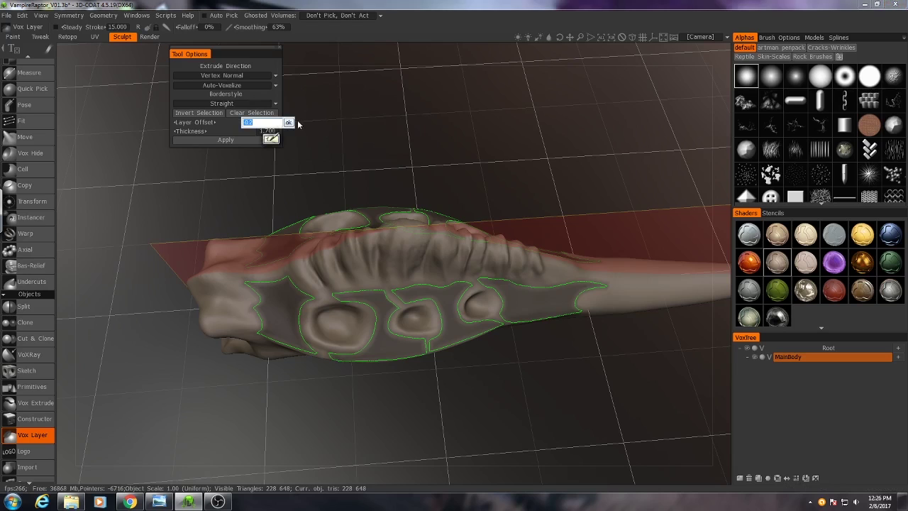
{"action": "left_click", "coordinate": [289, 124]}
{"action": "left_click_drag", "start_coordinate": [417, 161], "coordinate": [441, 136]}
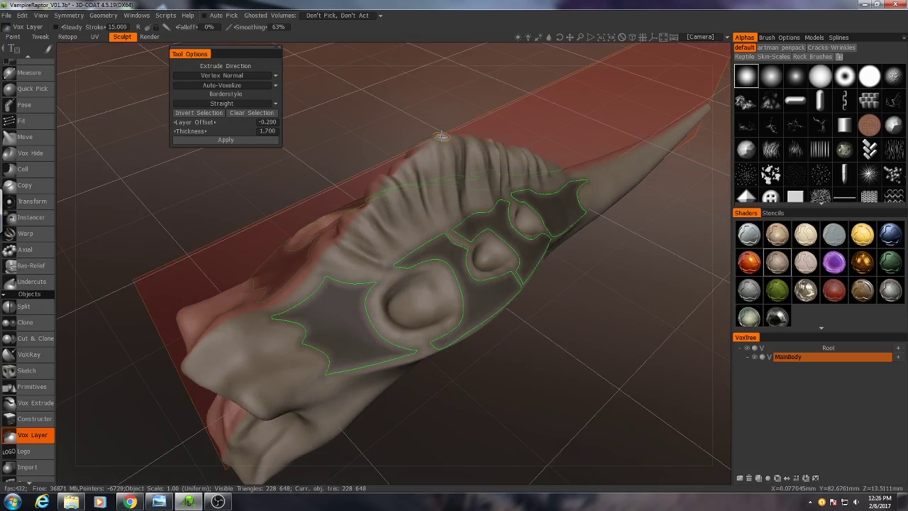
{"action": "key", "text": "Return"}
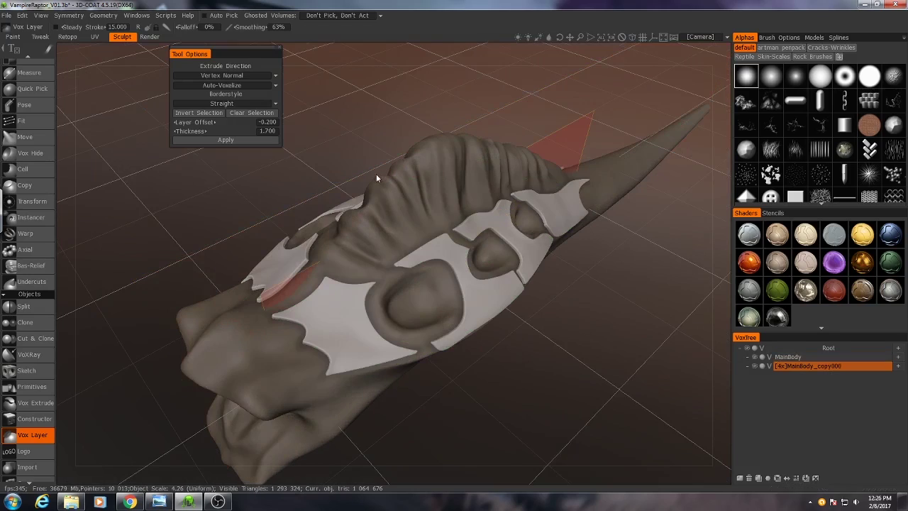
{"action": "left_click_drag", "start_coordinate": [377, 178], "coordinate": [460, 238]}
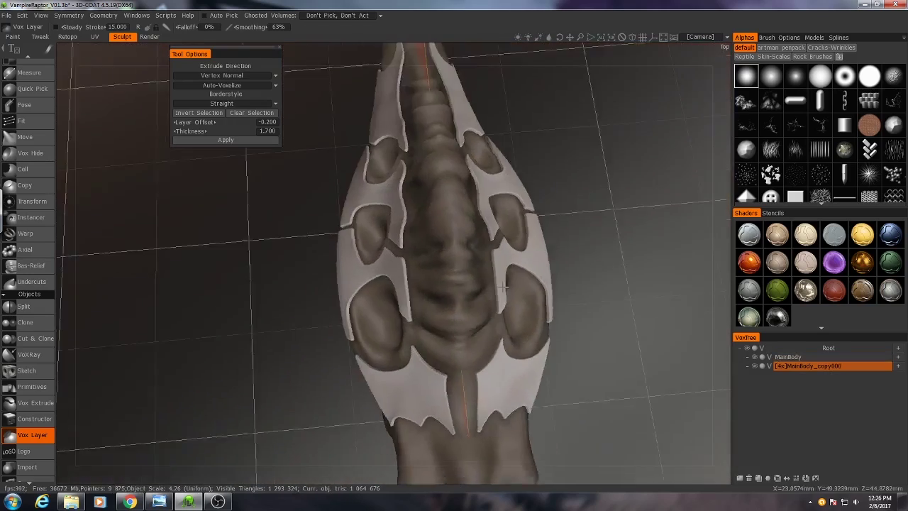